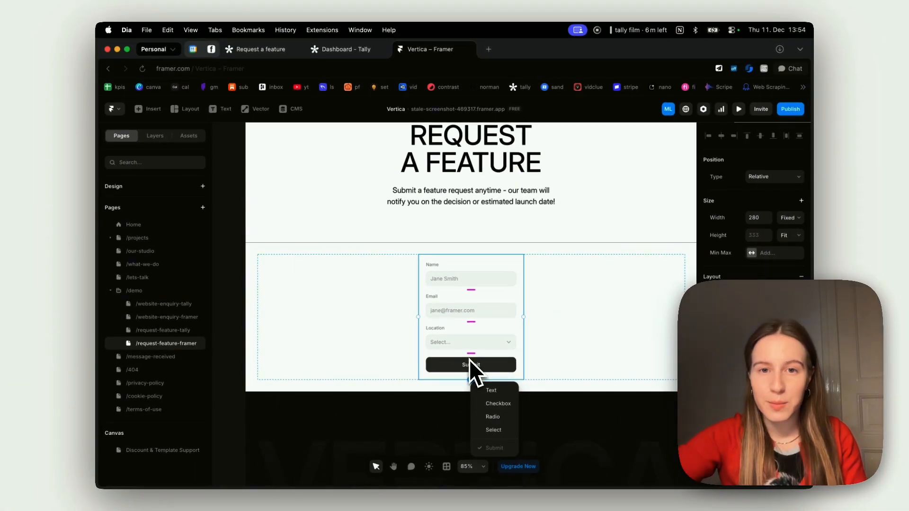
- Dismiss the Framer form's add-field list without adding any field
left_click(473, 364)
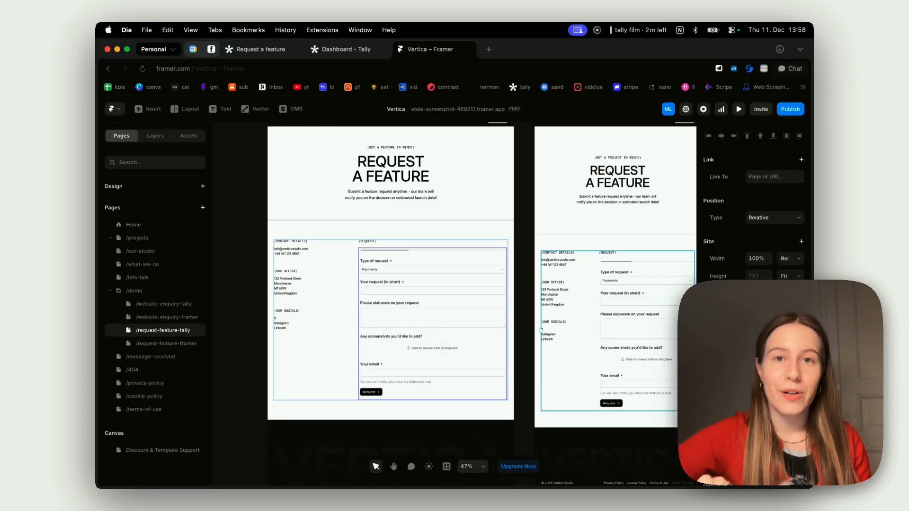
scroll(433, 328, "up", 5)
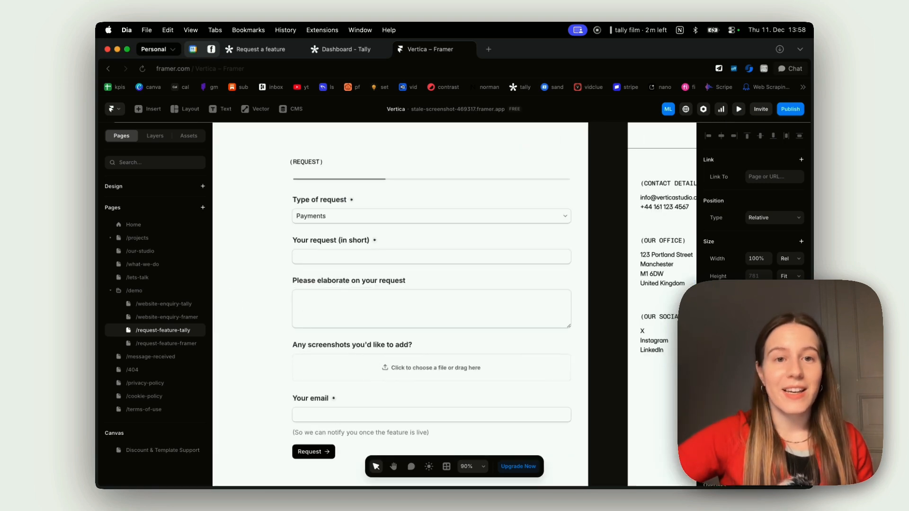
scroll(426, 331, "down", 5)
left_click(426, 319)
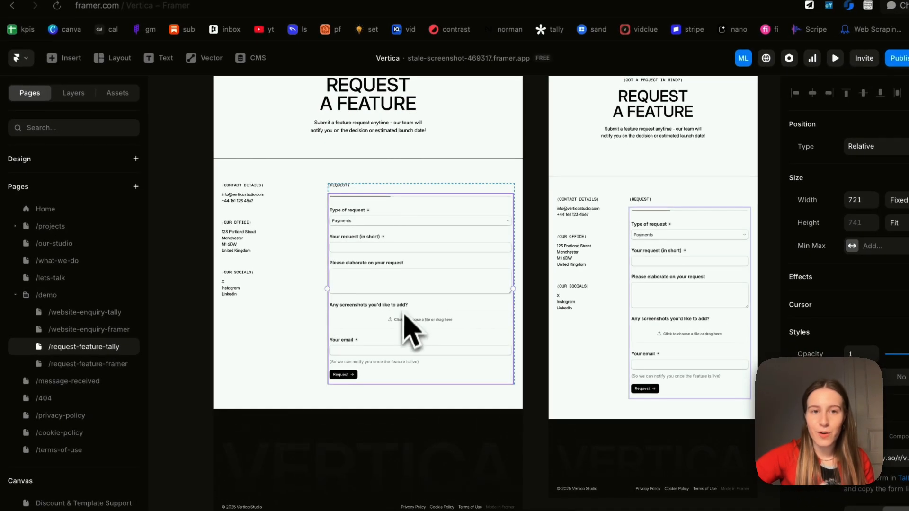
scroll(411, 332, "up", 3)
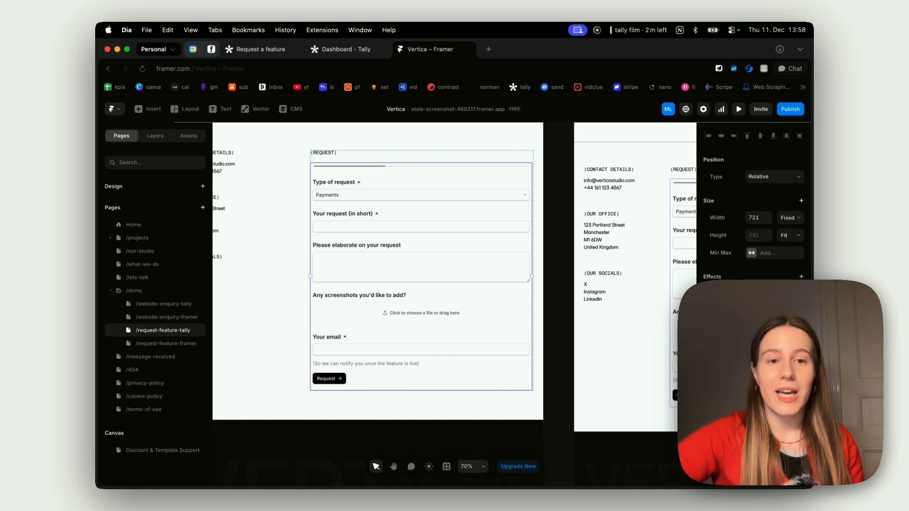
scroll(365, 336, "down", 1)
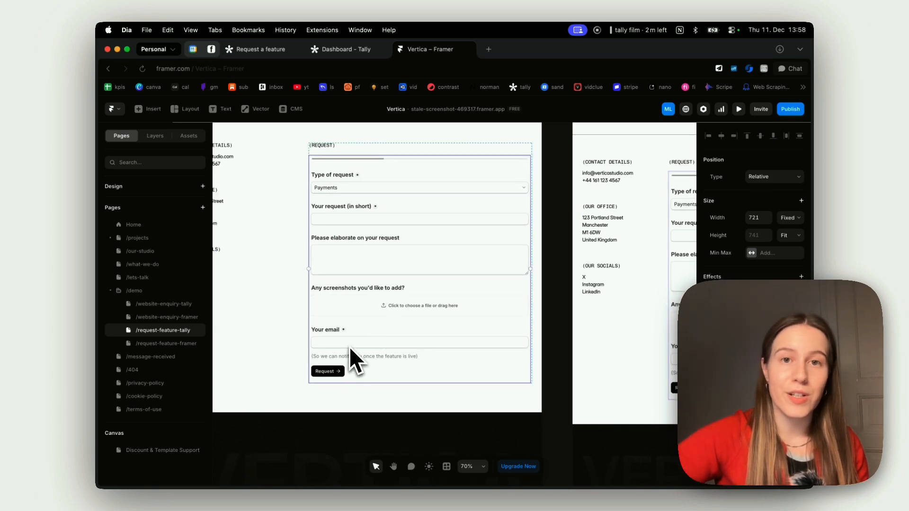
scroll(350, 347, "down", 5)
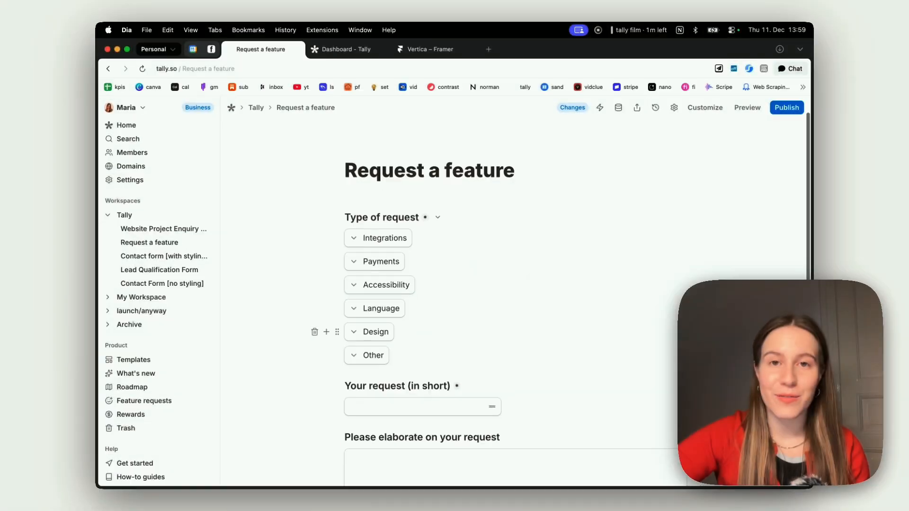
- Scroll through the existing Tally form to review its contents
scroll(609, 371, "up", 1)
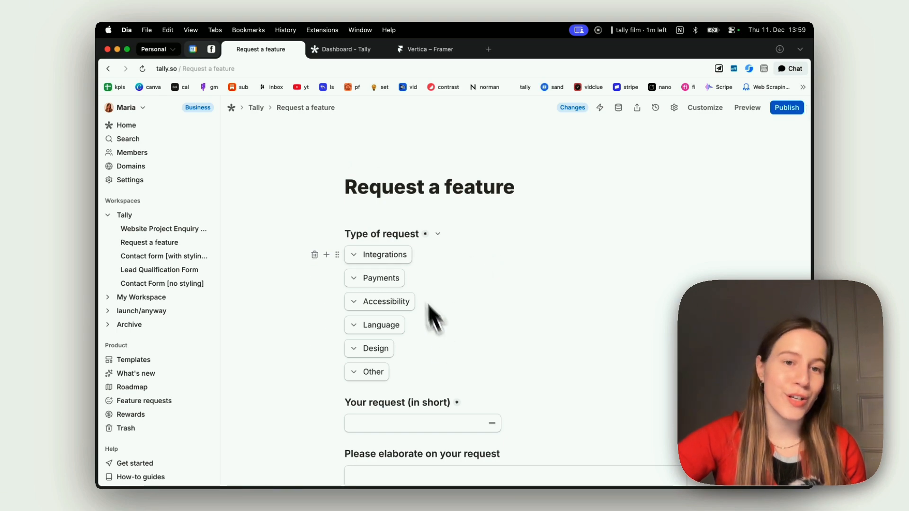
scroll(412, 369, "down", 6)
scroll(429, 325, "down", 1)
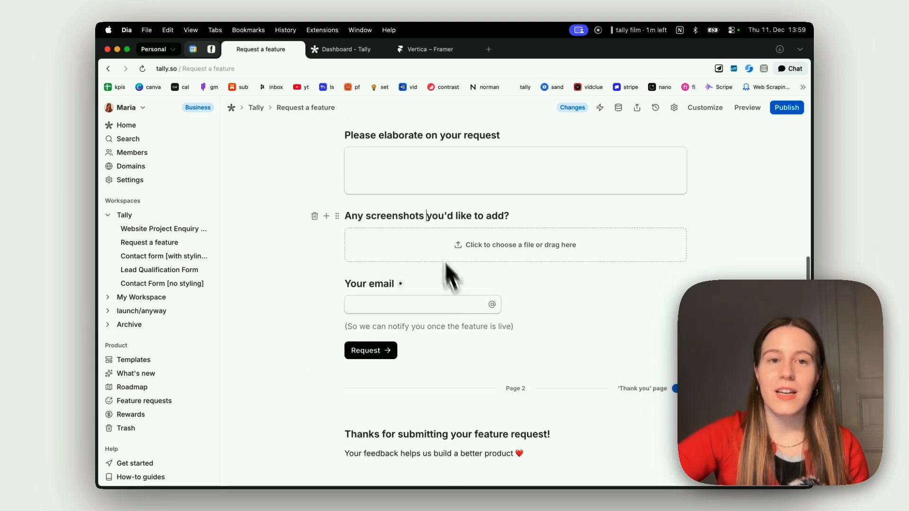
scroll(427, 317, "down", 3)
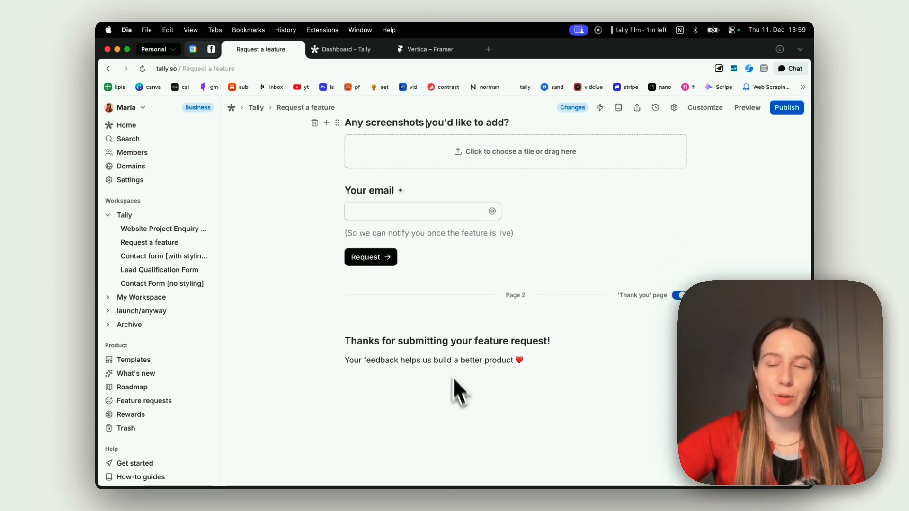
scroll(457, 382, "up", 15)
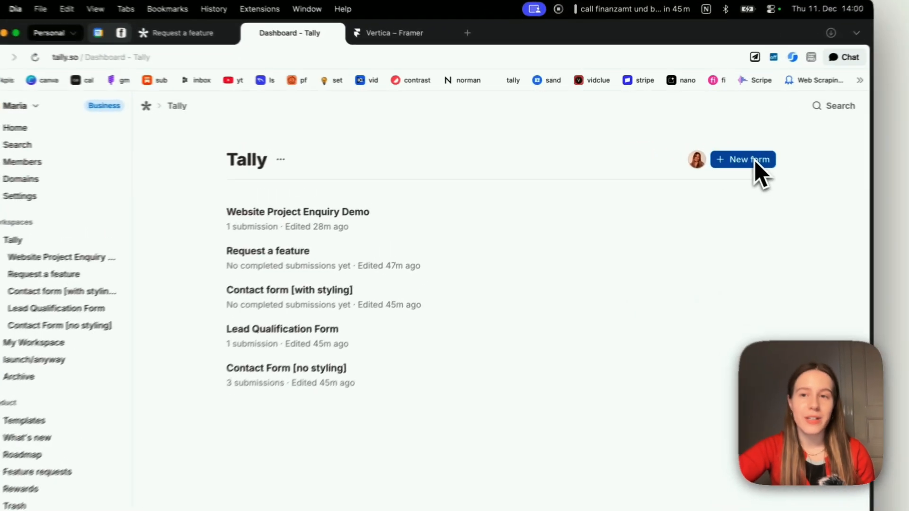
- Start a new blank Tally form titled 'Feature Request' from scratch
left_click(716, 152)
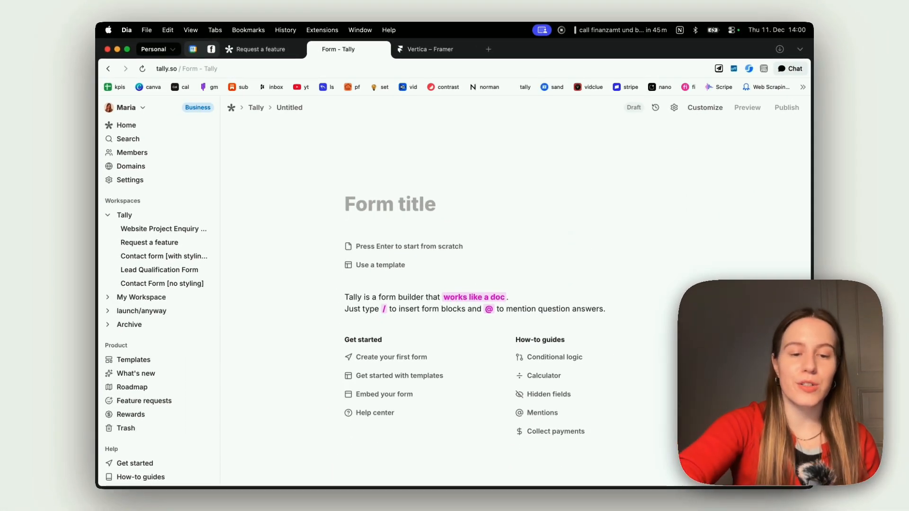
type("Feature Request")
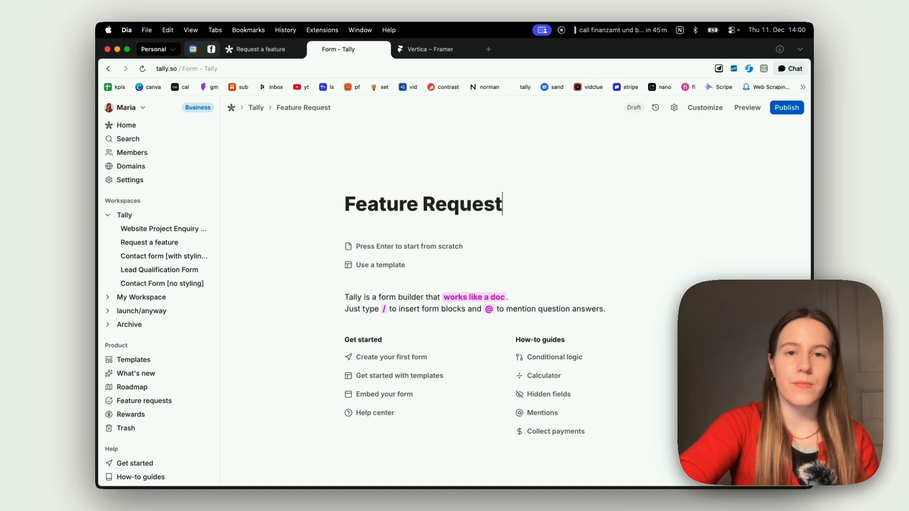
key("Return")
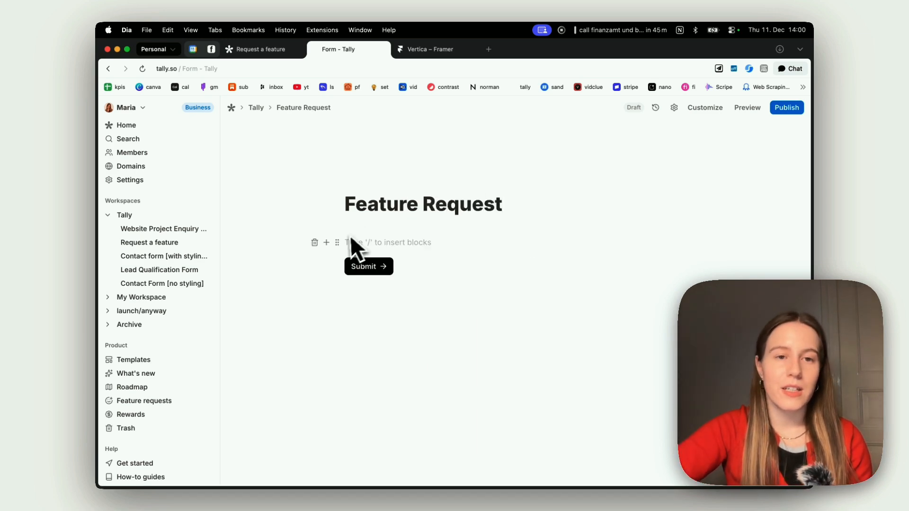
- Browse the available block types without inserting anything
left_click(327, 244)
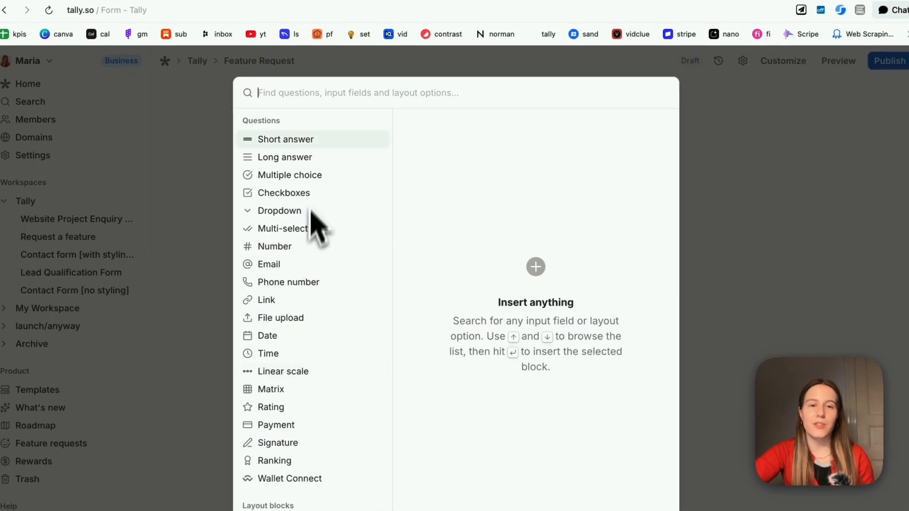
left_click(779, 118)
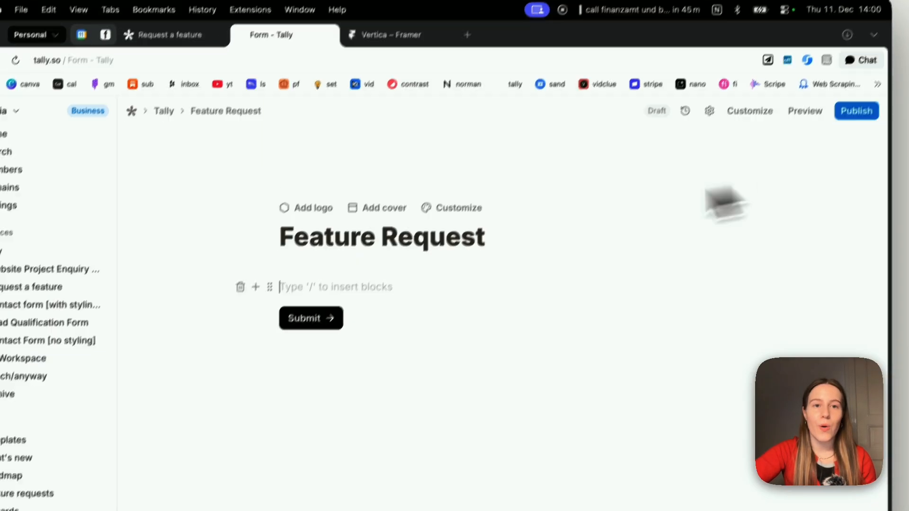
type("/")
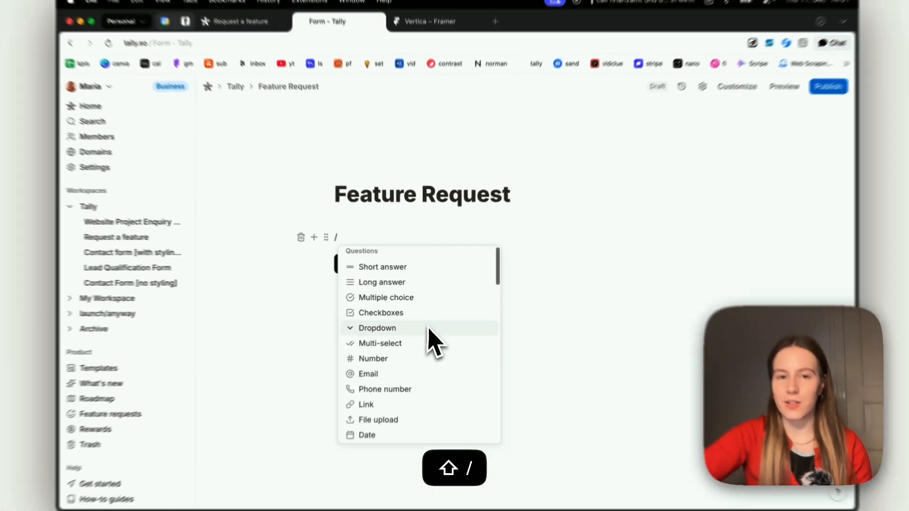
scroll(430, 342, "down", 11)
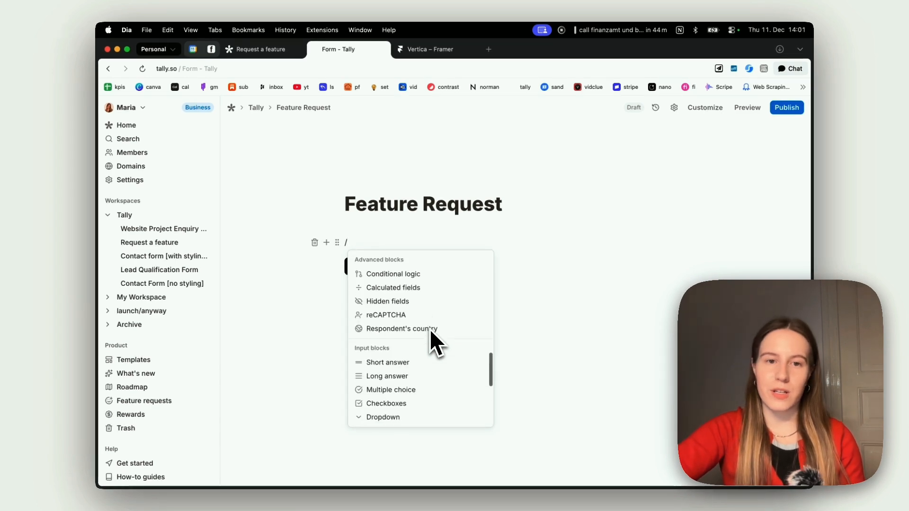
scroll(430, 342, "up", 11)
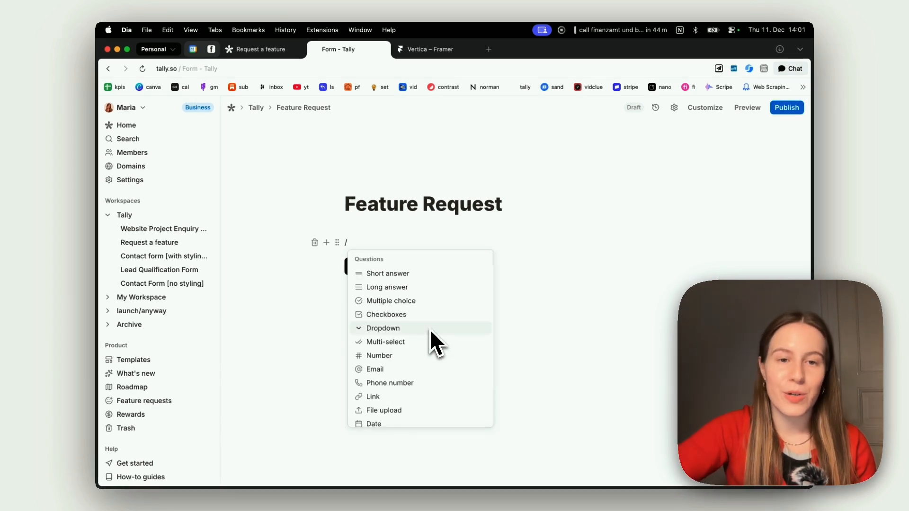
scroll(430, 332, "down", 3)
scroll(431, 344, "down", 8)
key("BackSpace")
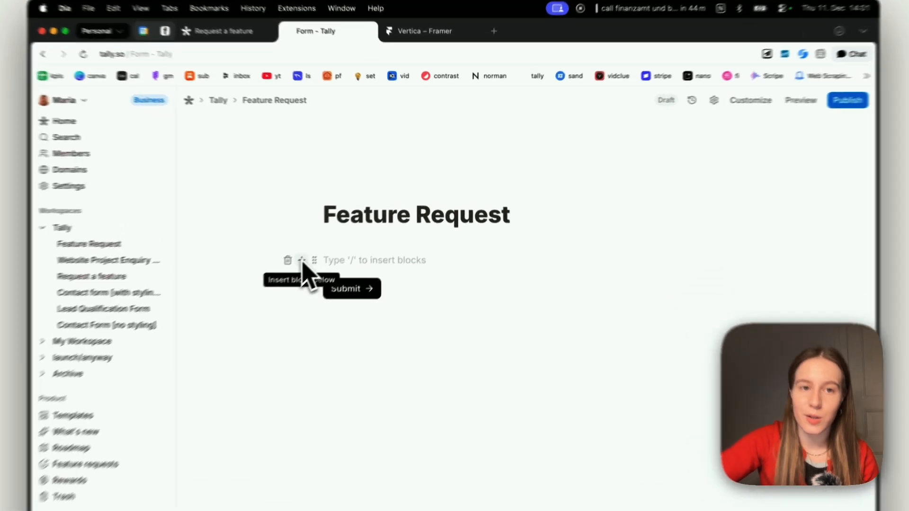
- Insert a Dropdown question block found by searching 'drop'
left_click(326, 243)
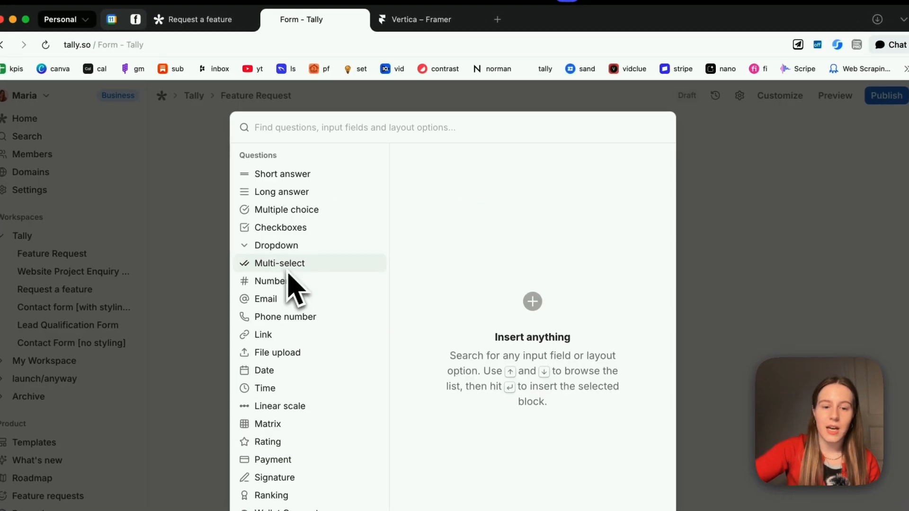
type("drop")
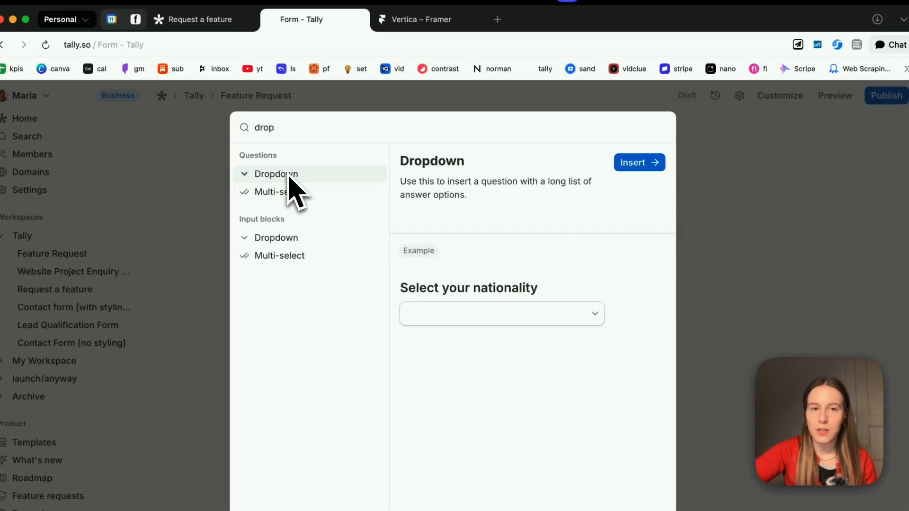
left_click(640, 163)
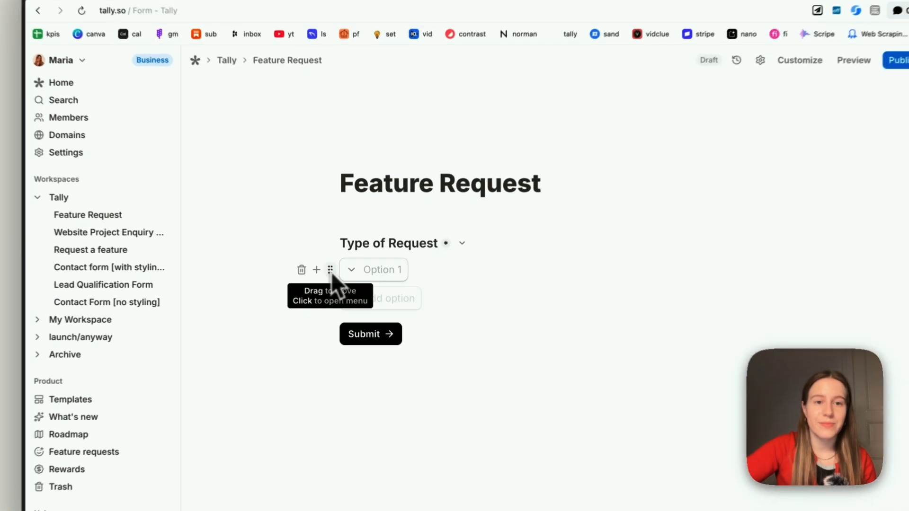
- Bulk-insert Integrations, Payments, Accessibility, Language and Design as dropdown options, then enable an Other choice
left_click(338, 272)
left_click(256, 353)
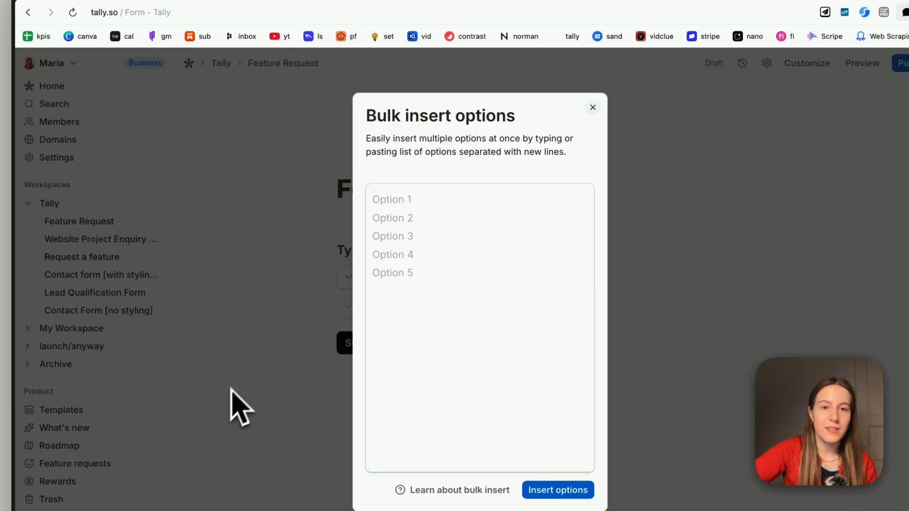
left_click(388, 290)
type("Integrations Payments Accessibility Language Design")
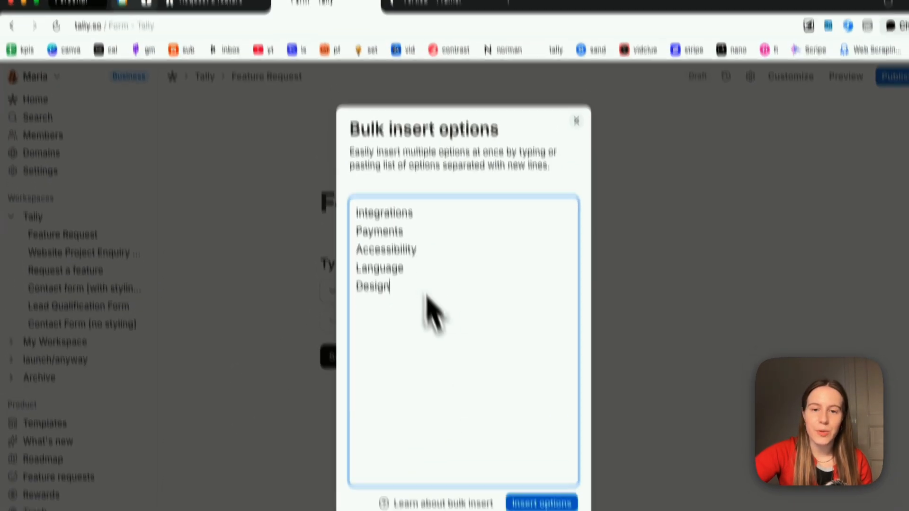
left_click(533, 421)
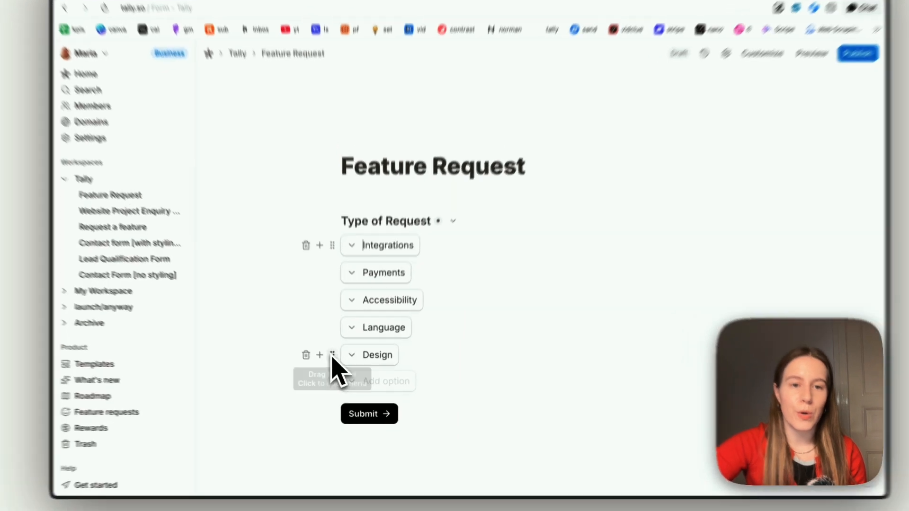
left_click(337, 366)
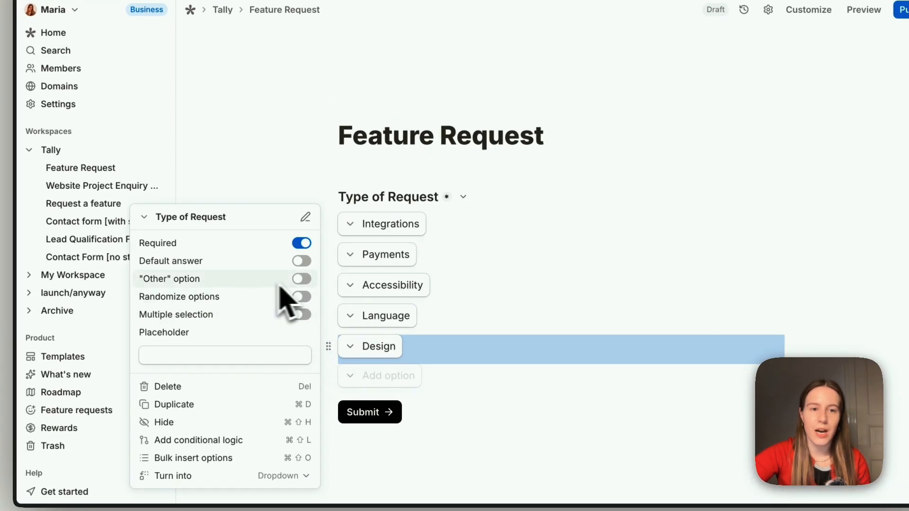
left_click(300, 280)
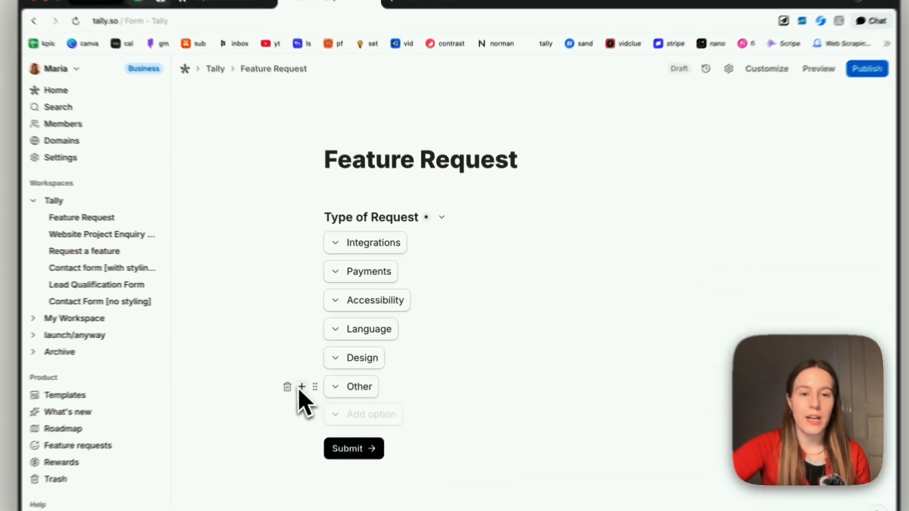
- Add a short-answer question titled 'Your request (in short)' below the dropdown
left_click(326, 367)
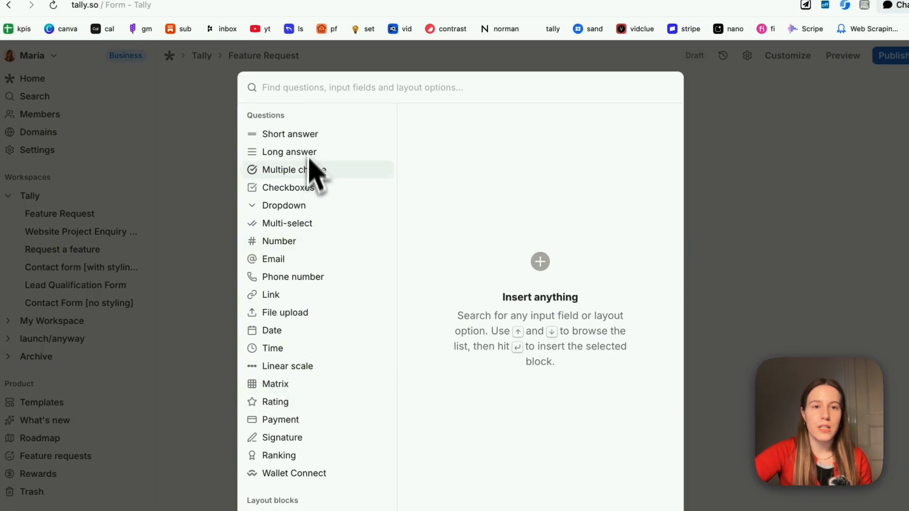
left_click(637, 137)
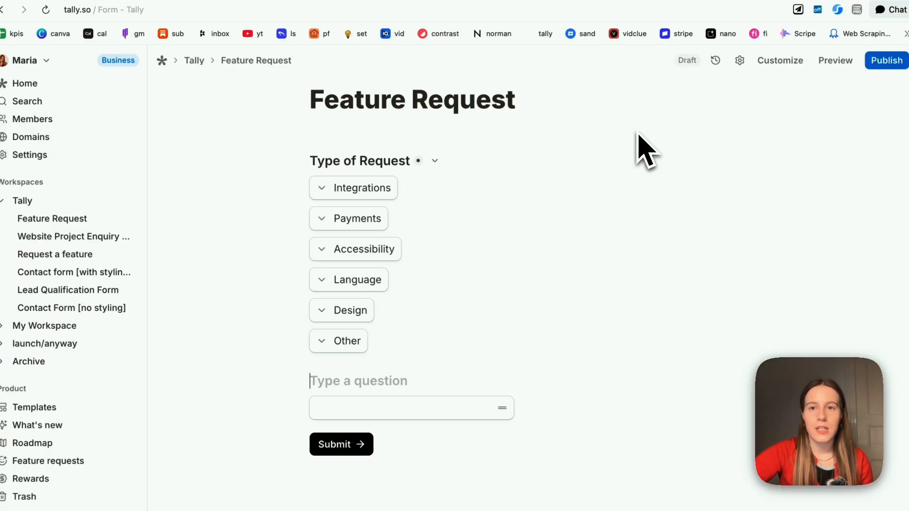
scroll(426, 393, "down", 1)
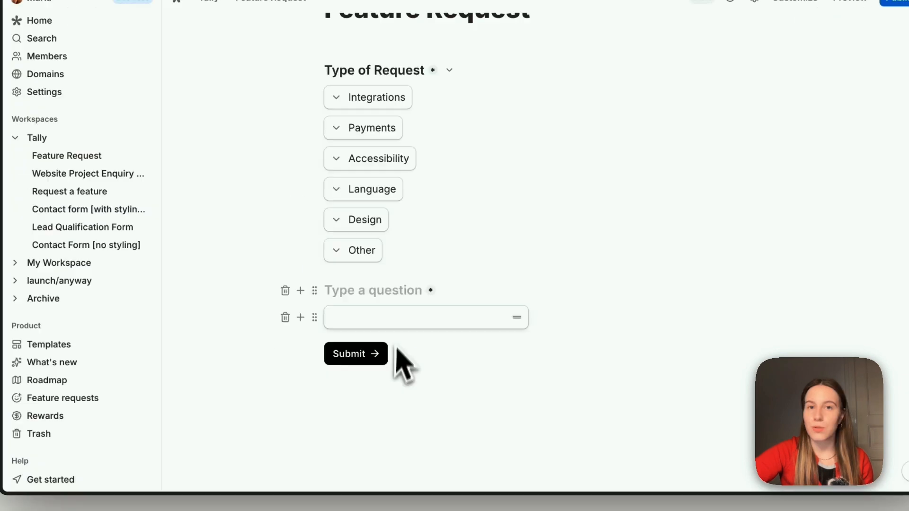
type("You")
type("r request (in short)")
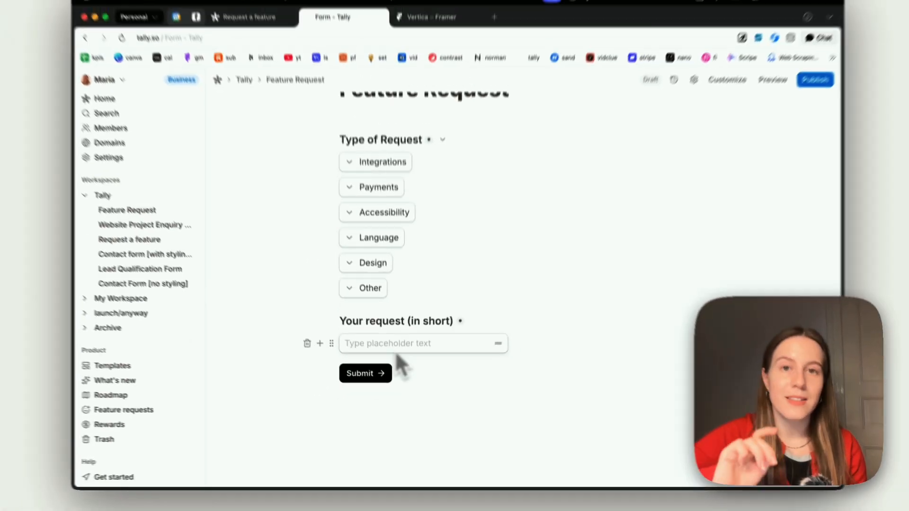
- Add an optional long-answer question 'Please elaborate on your request'
left_click(300, 315)
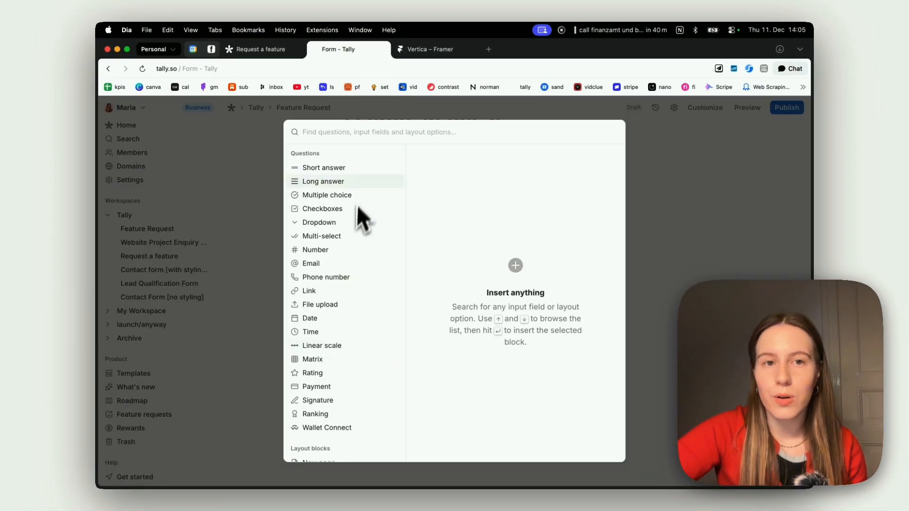
mouse_move(353, 185)
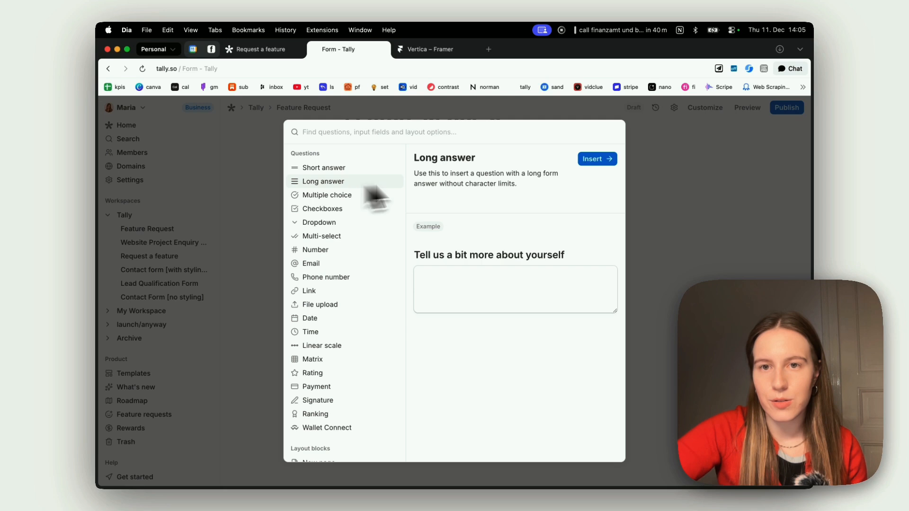
left_click(596, 160)
type("Please elaborate on your request")
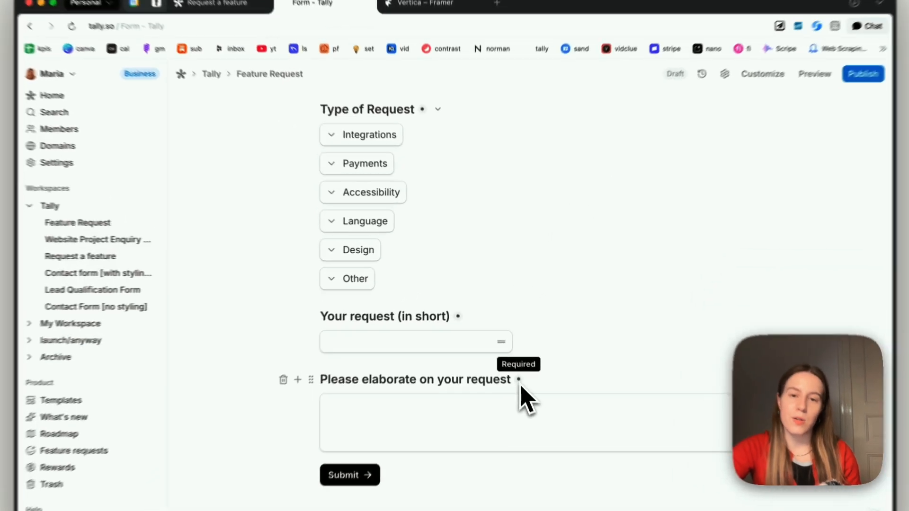
left_click(518, 380)
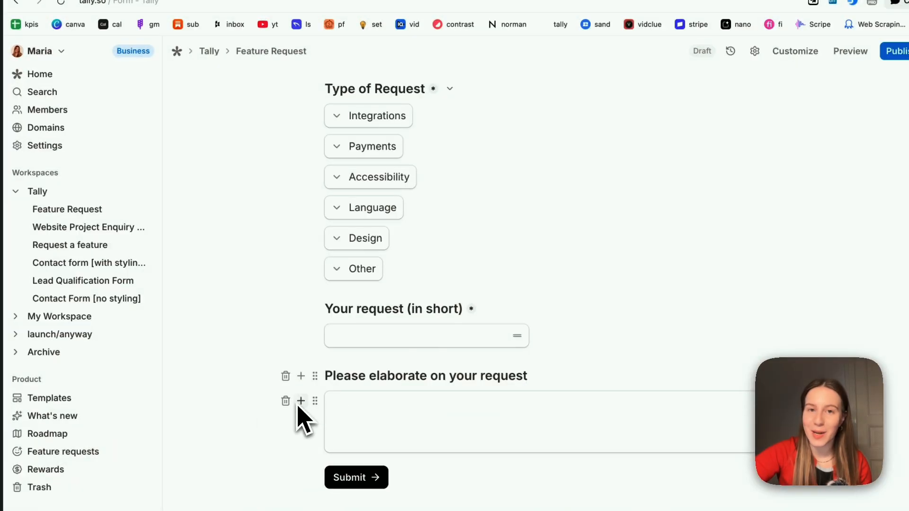
- Insert a file upload question below the long answer
left_click(301, 400)
type("fi")
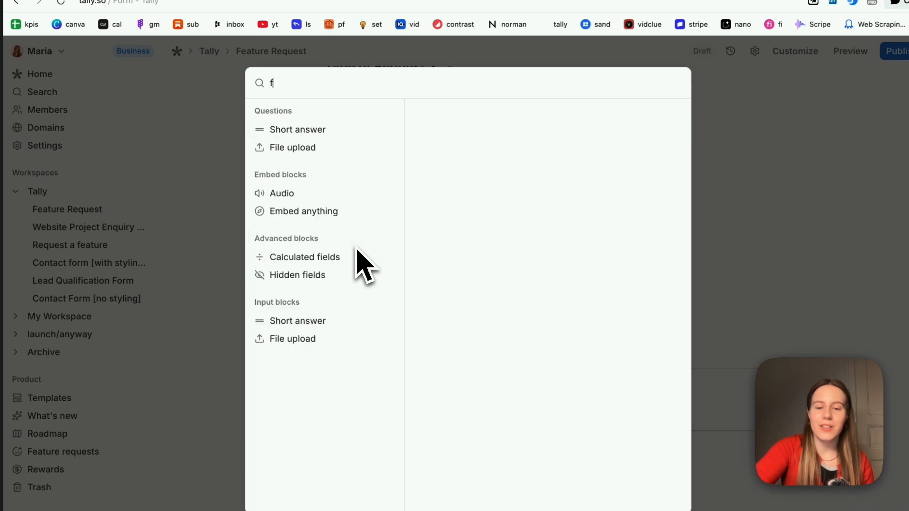
type("l")
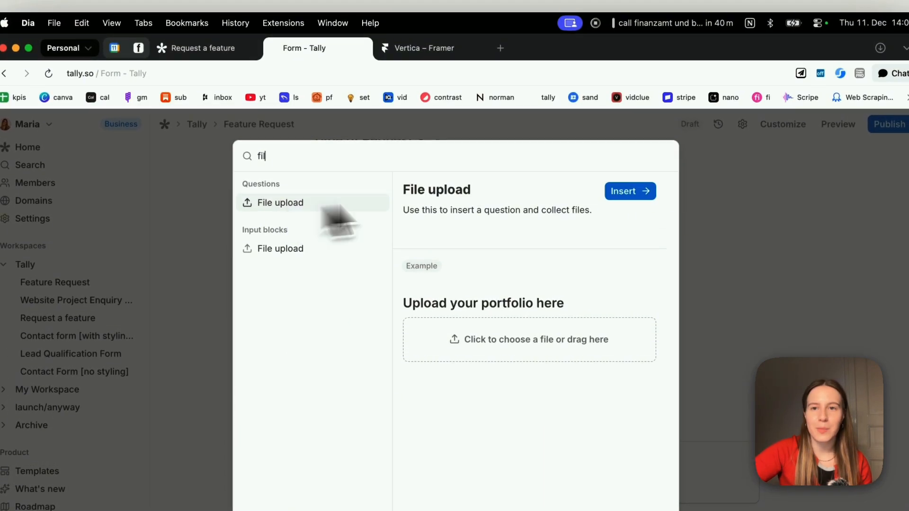
left_click(640, 151)
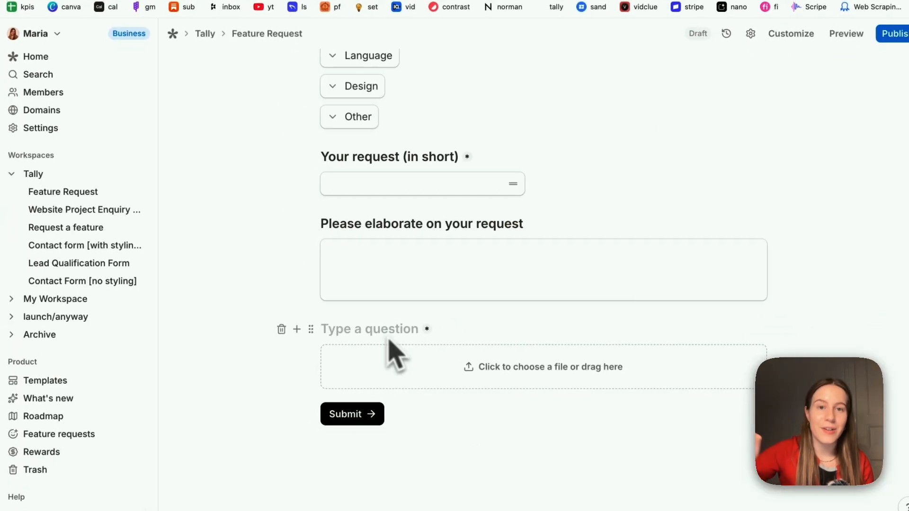
- Title the upload question 'Any screenshots you'd like to add?' and allow multiple files
key("super+v")
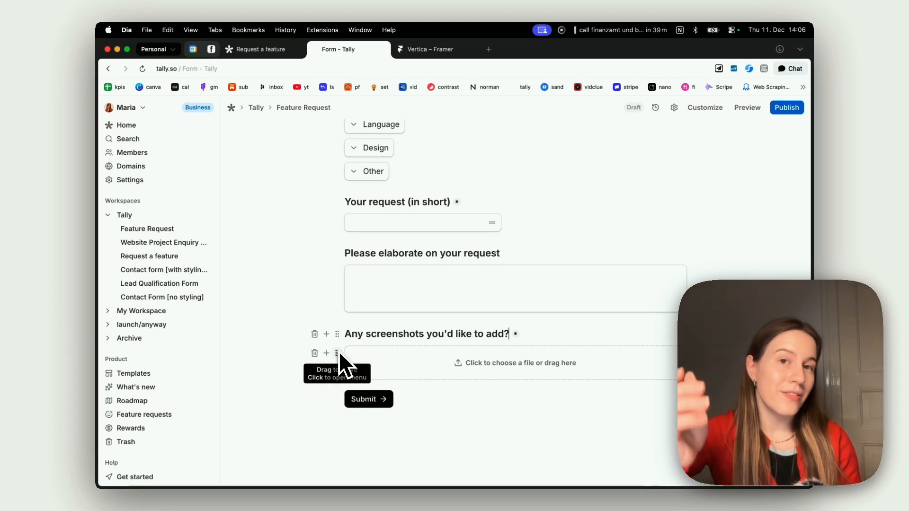
left_click(338, 353)
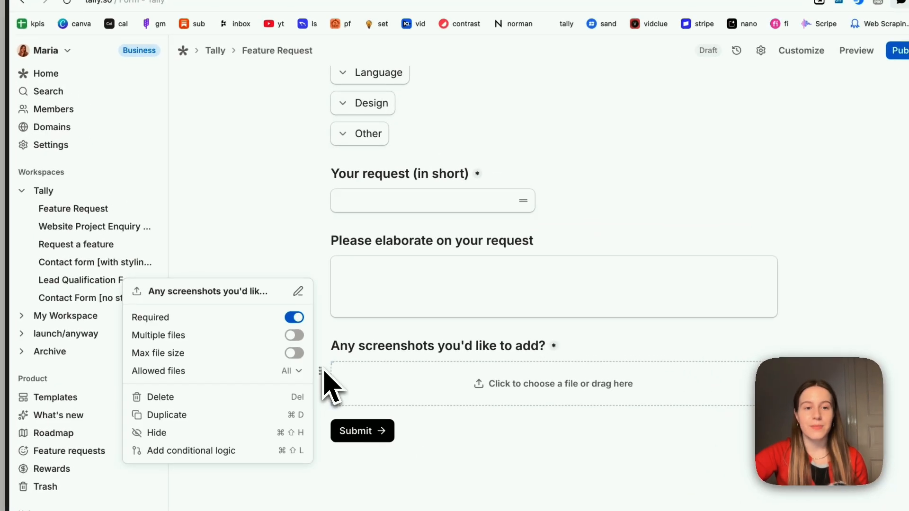
left_click(323, 368)
left_click(323, 371)
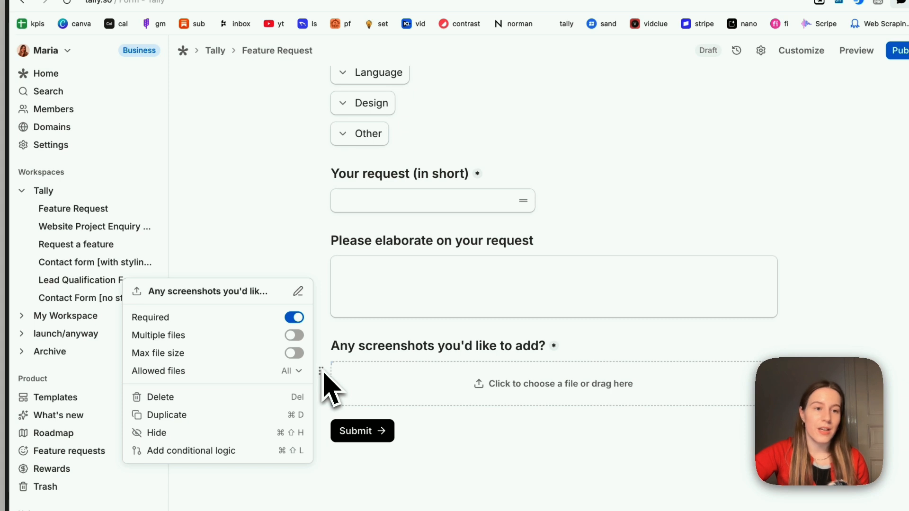
left_click(294, 354)
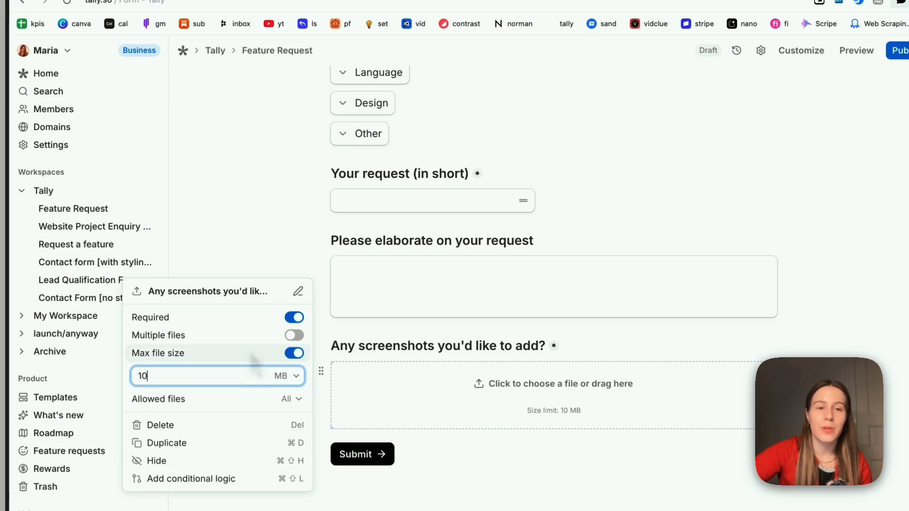
left_click(294, 353)
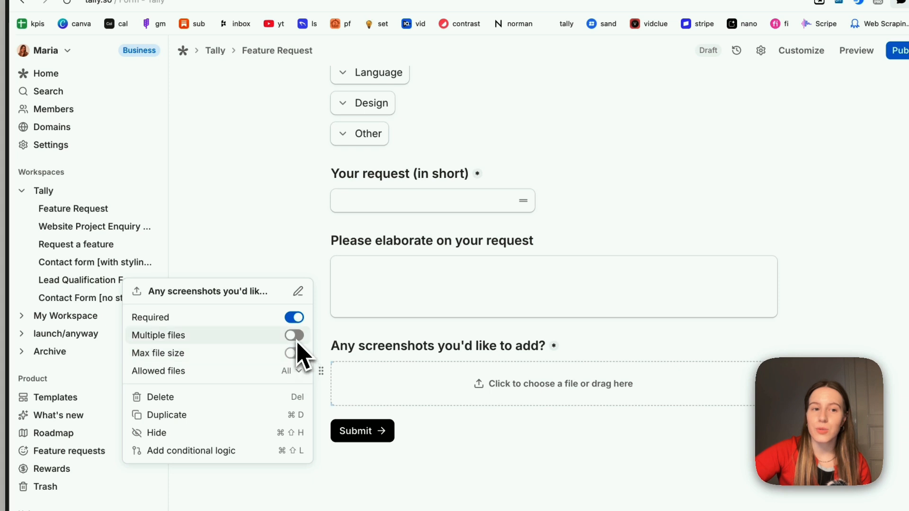
left_click(296, 339)
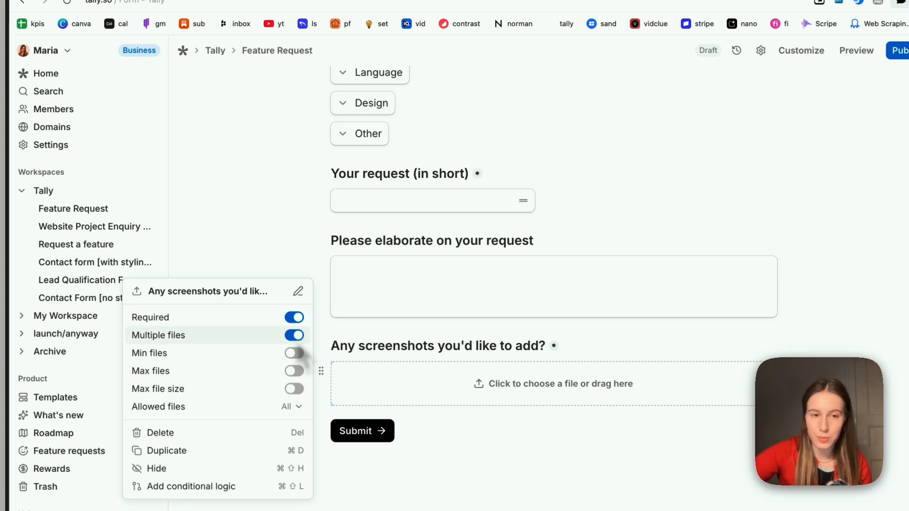
left_click(294, 354)
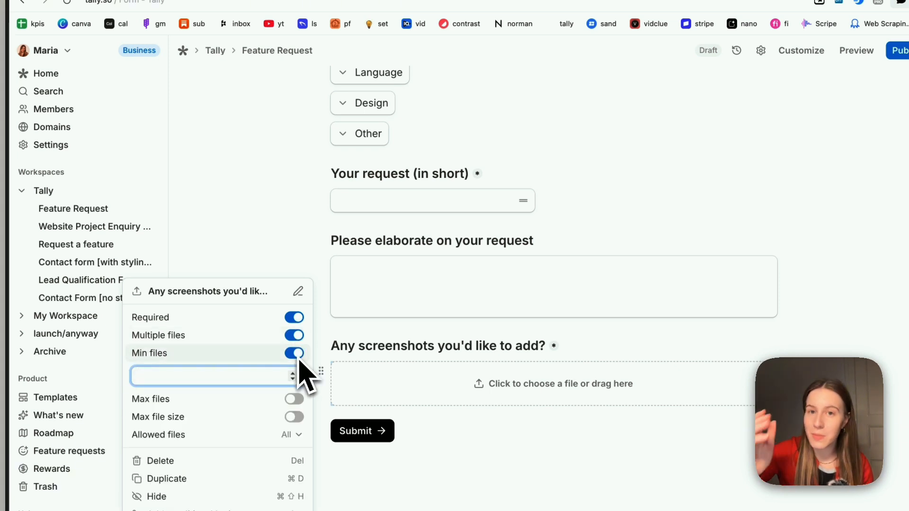
left_click(295, 355)
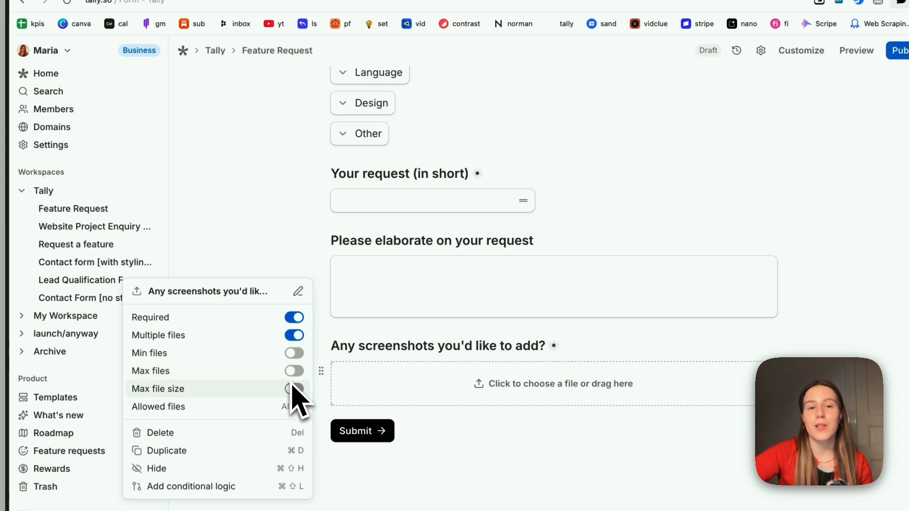
- Limit allowed file types to .jpg, .jpeg, .png and .gif
left_click(294, 408)
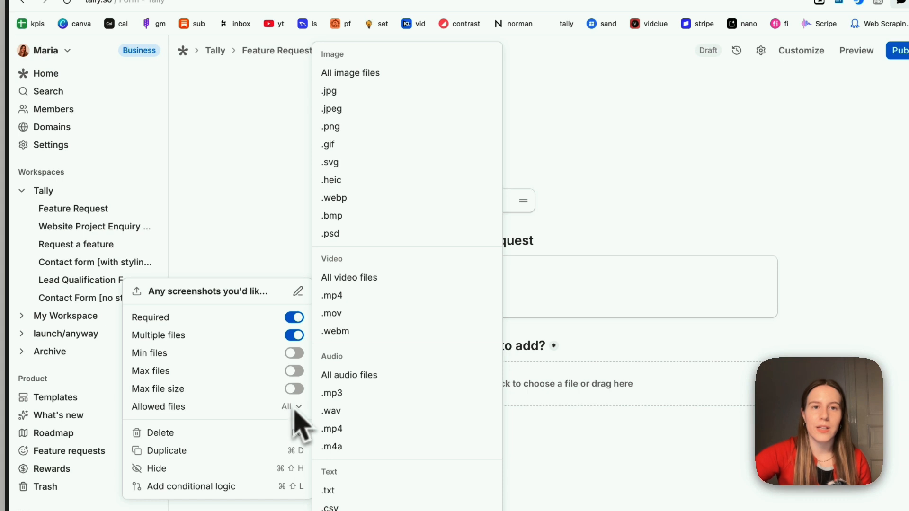
left_click(354, 91)
left_click(355, 109)
left_click(354, 127)
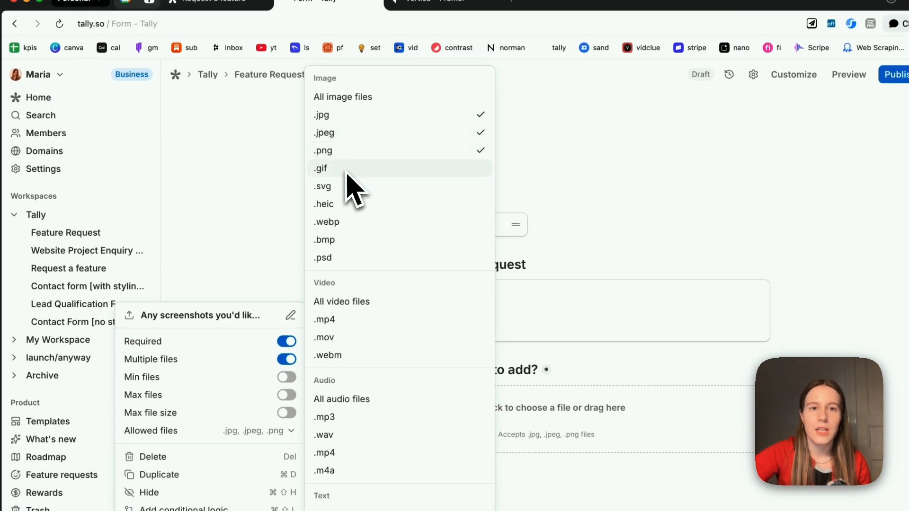
left_click(341, 172)
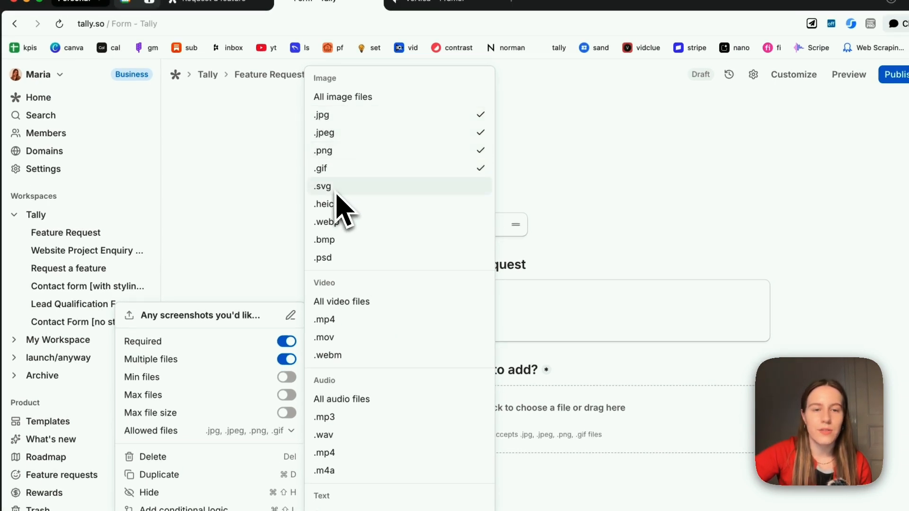
left_click(287, 243)
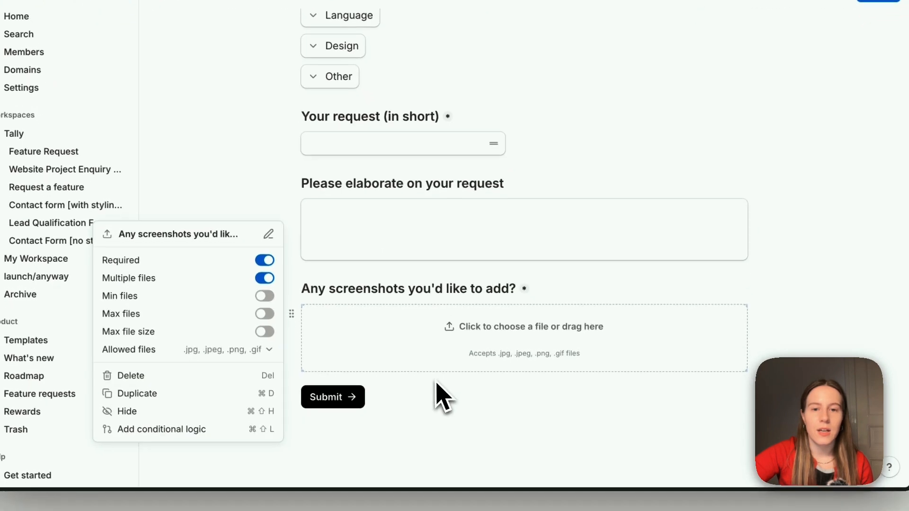
- Insert an Email question below the upload field via the 'ema' search
left_click(442, 397)
scroll(436, 398, "down", 2)
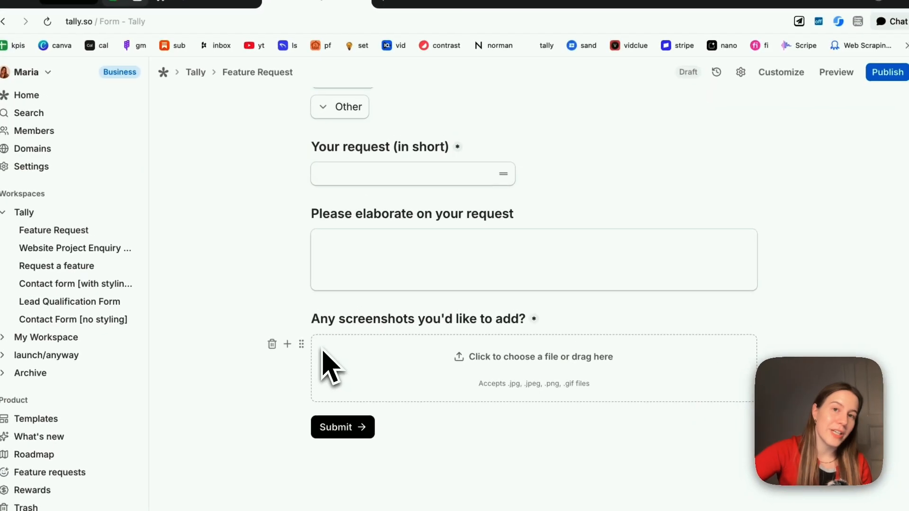
left_click(287, 344)
type("ema")
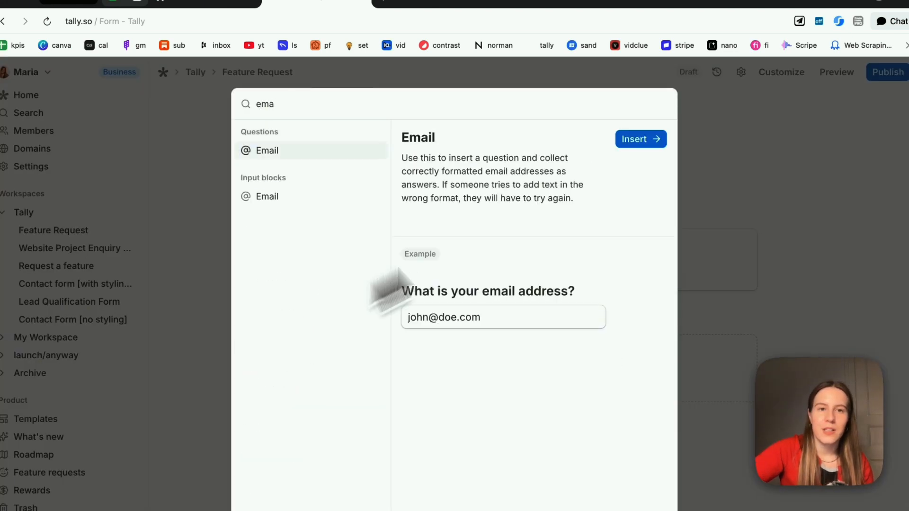
key("Return")
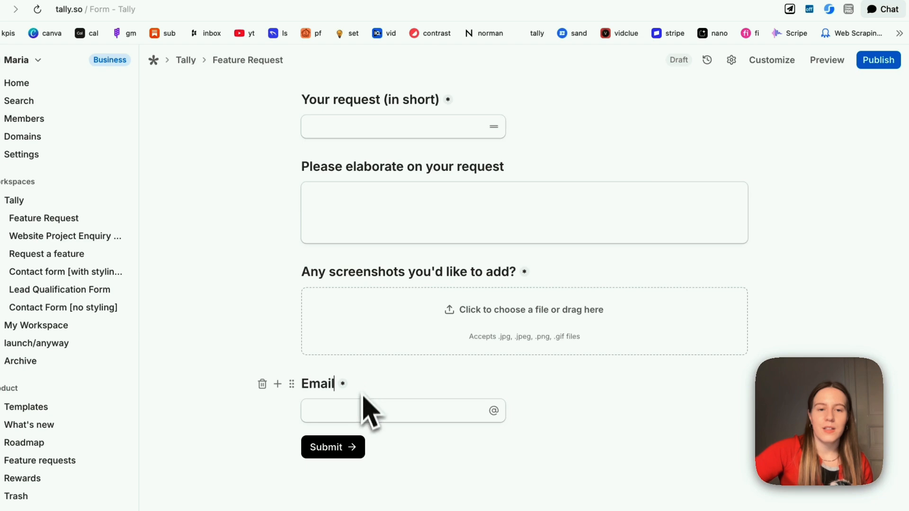
- Add the note '(So we can notify you once the feature is live)' under the Email field
left_click(279, 411)
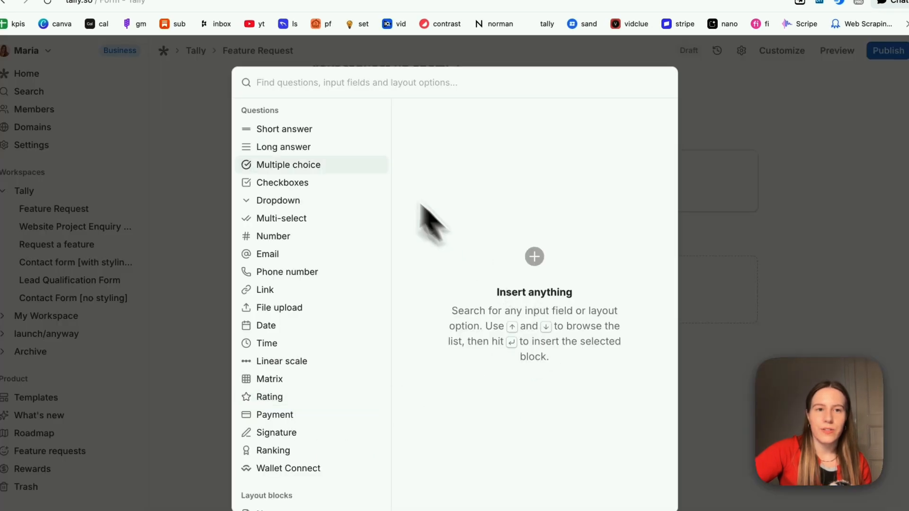
left_click(700, 222)
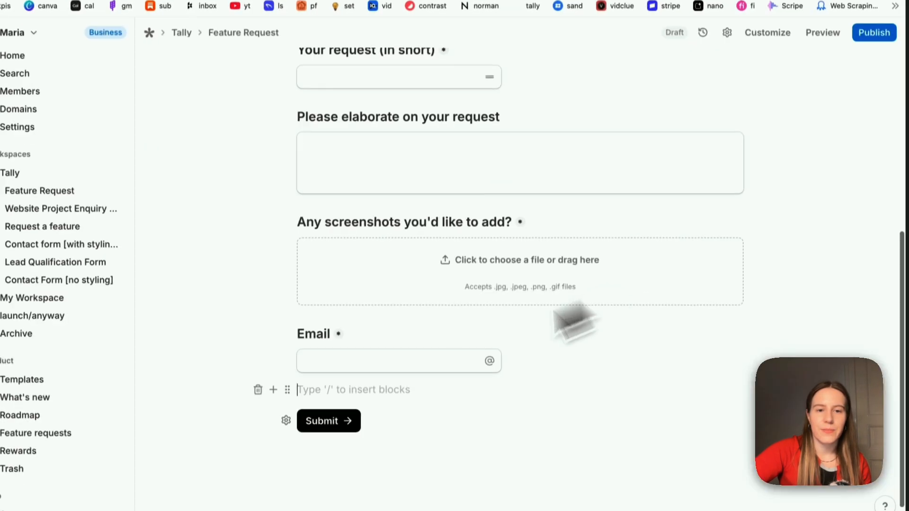
type("(So we can notify you once the feature is live)")
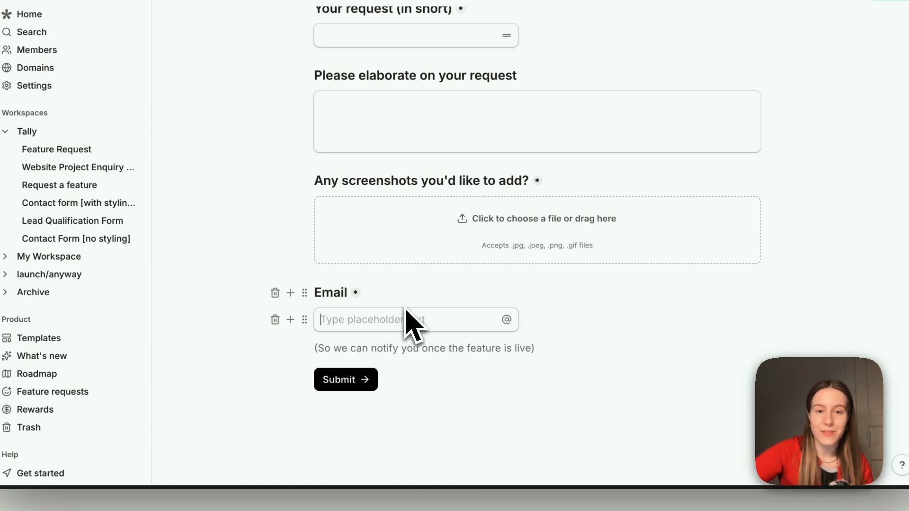
key("Return")
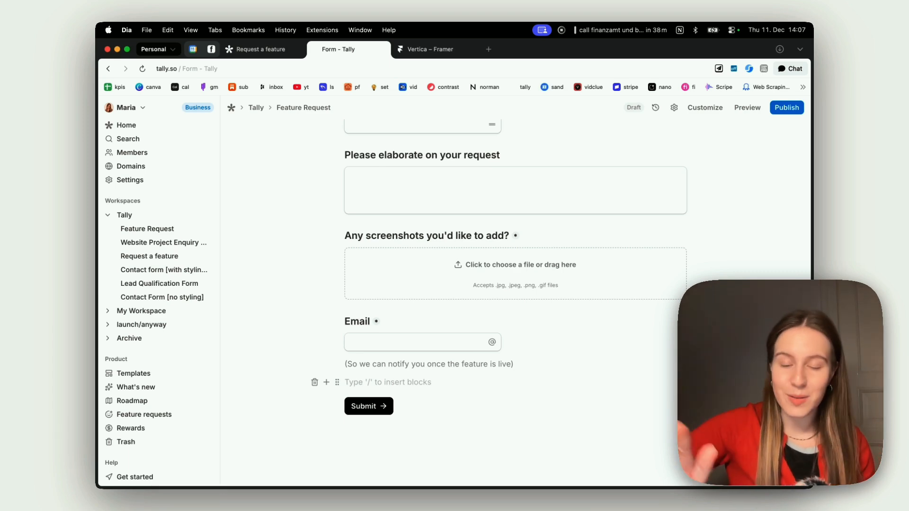
- Insert a 'Thank you' page with /thank and turn its first line into a heading
type("/thank")
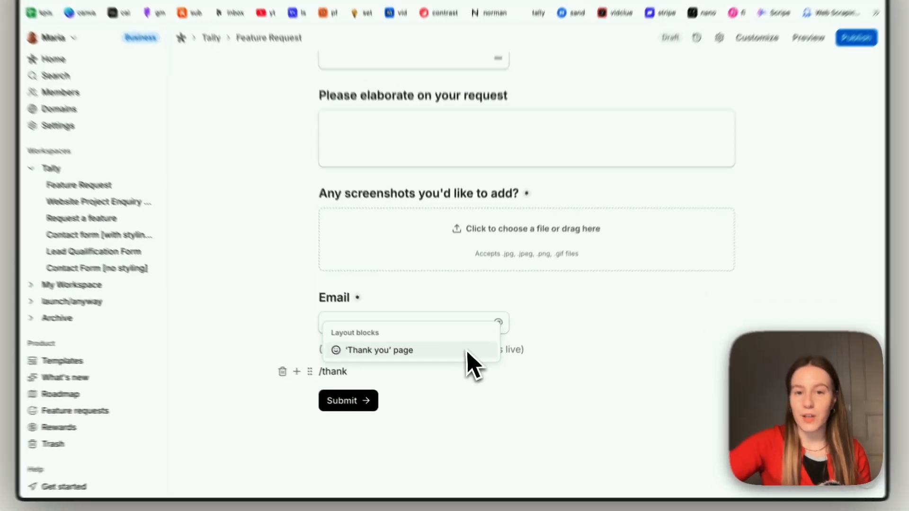
key("Return")
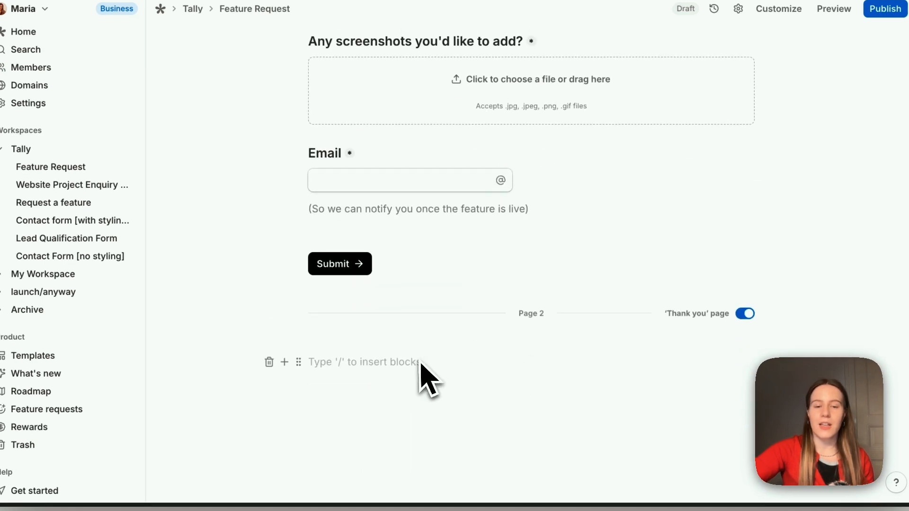
type("/h")
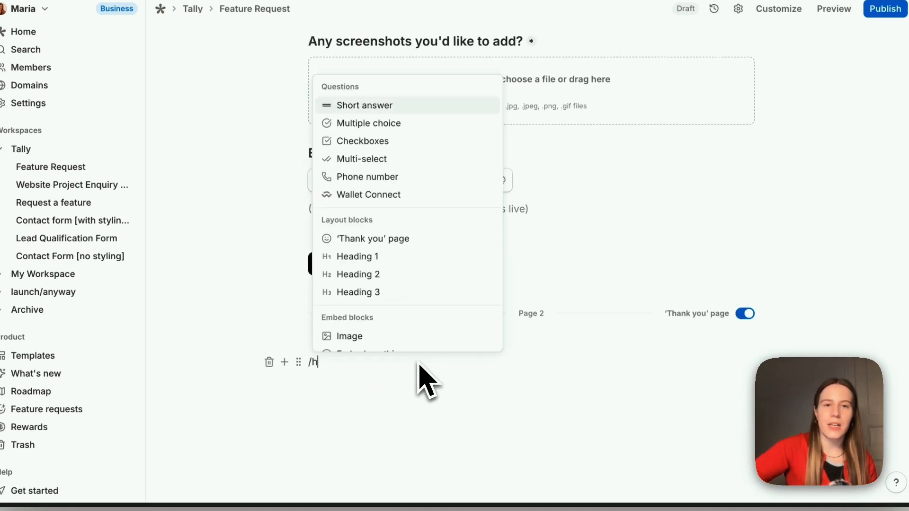
left_click(397, 276)
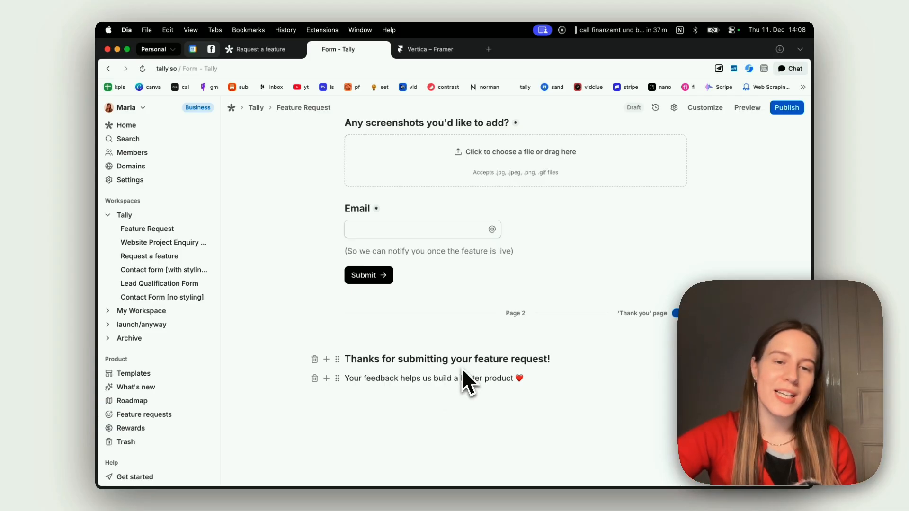
scroll(484, 362, "up", 10)
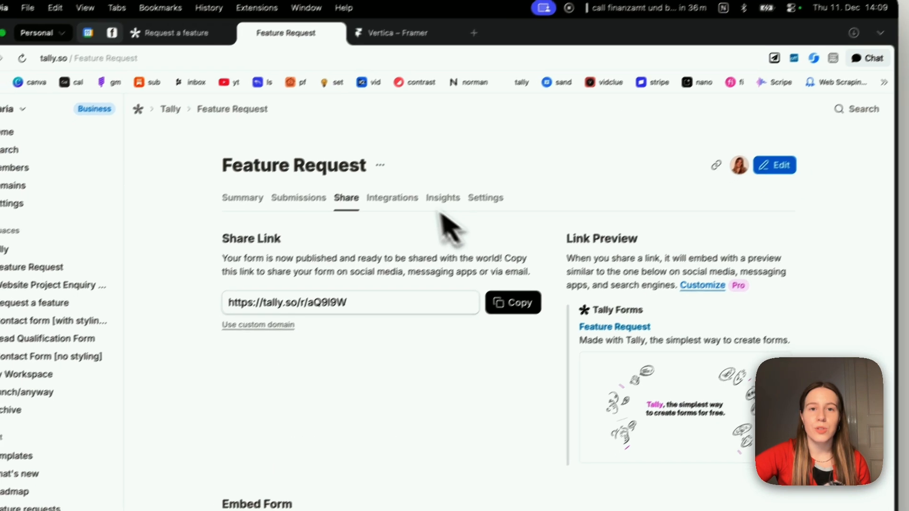
- Check the published form's Integrations tab, then return to the form editor
left_click(400, 198)
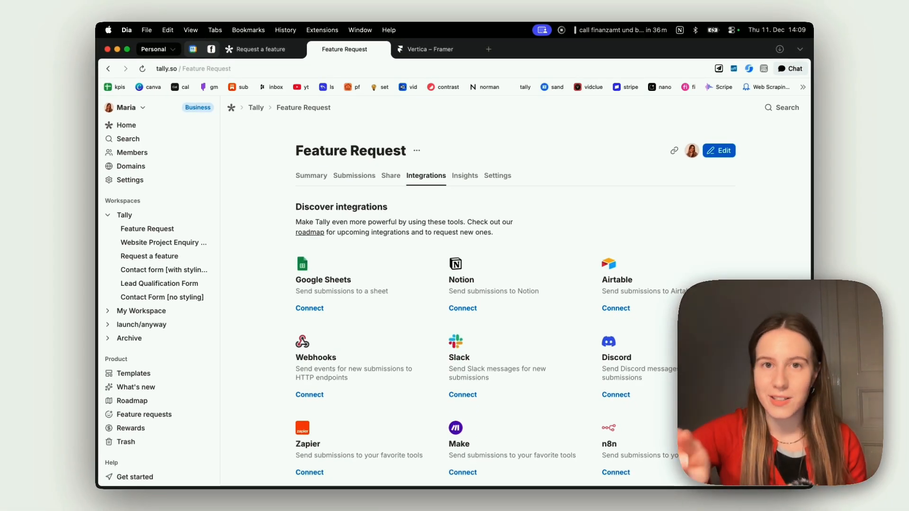
left_click(719, 151)
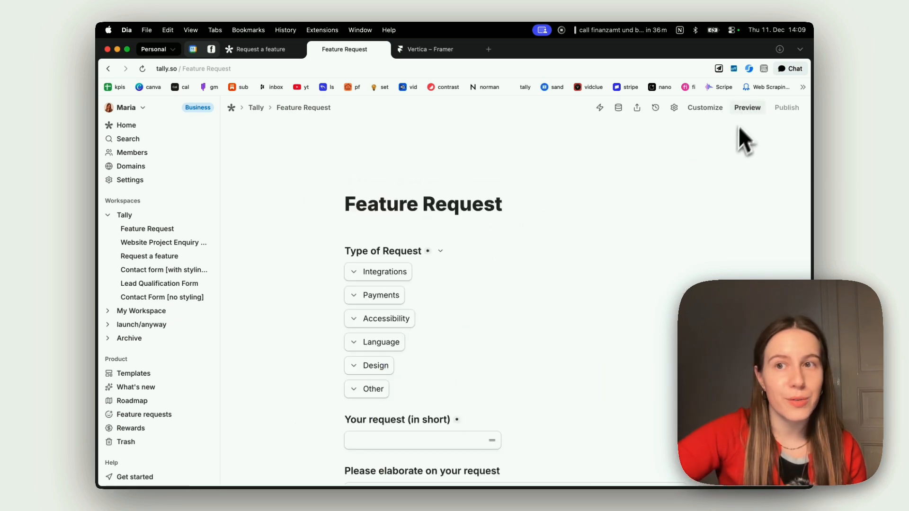
- Preview the form, choose Payments as request type and enter 'text' as the short request
left_click(749, 109)
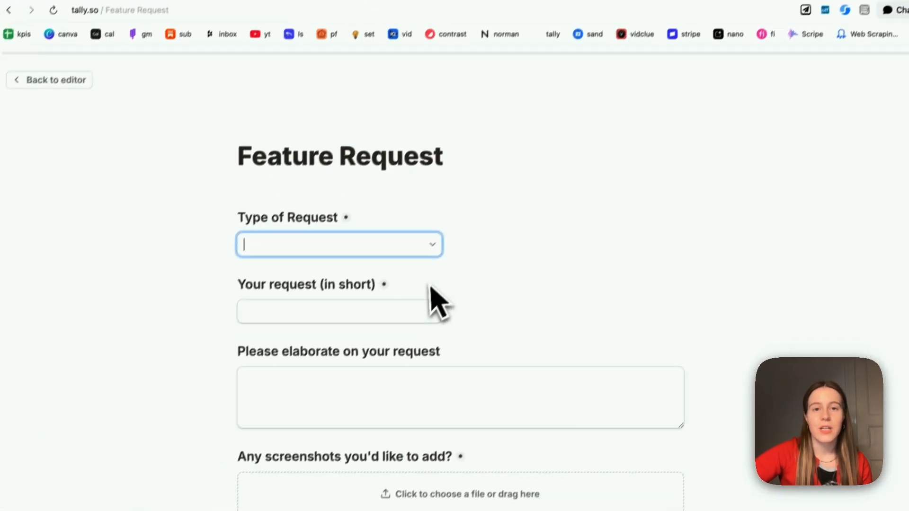
scroll(429, 287, "down", 3)
scroll(426, 288, "up", 3)
left_click(431, 247)
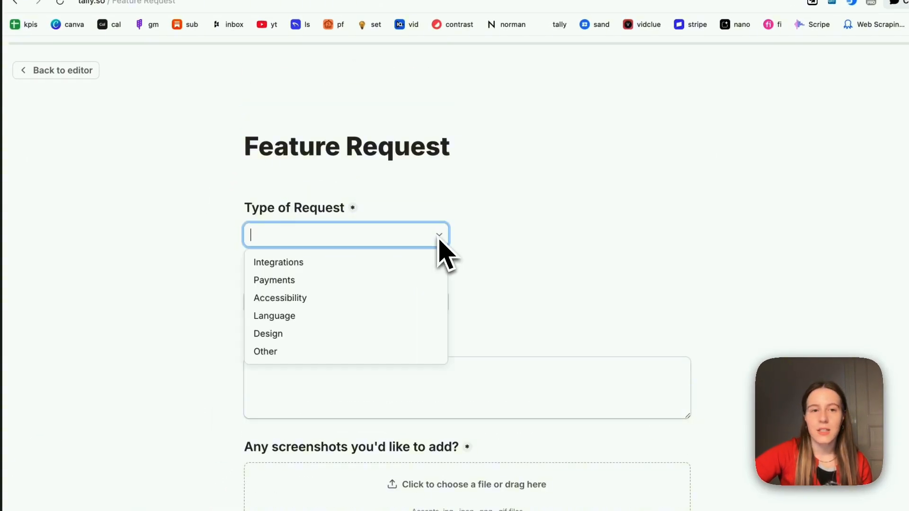
left_click(387, 280)
left_click(421, 306)
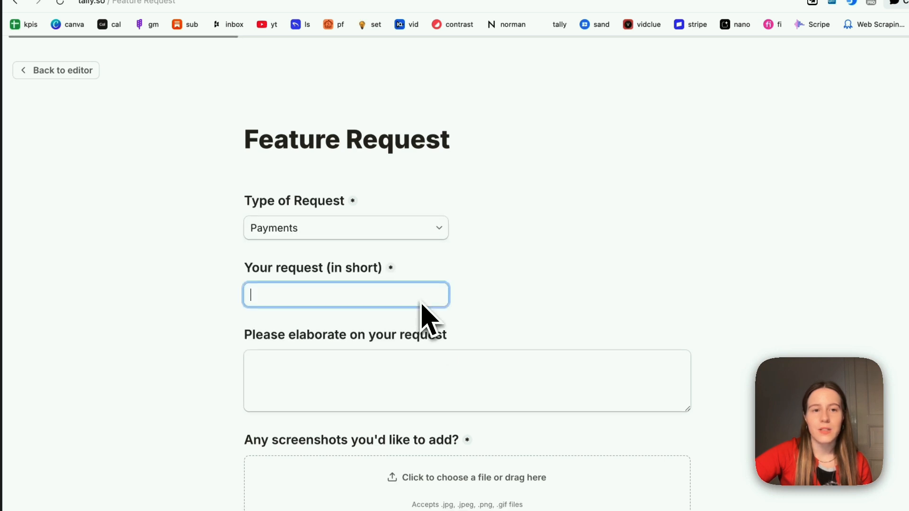
type("text")
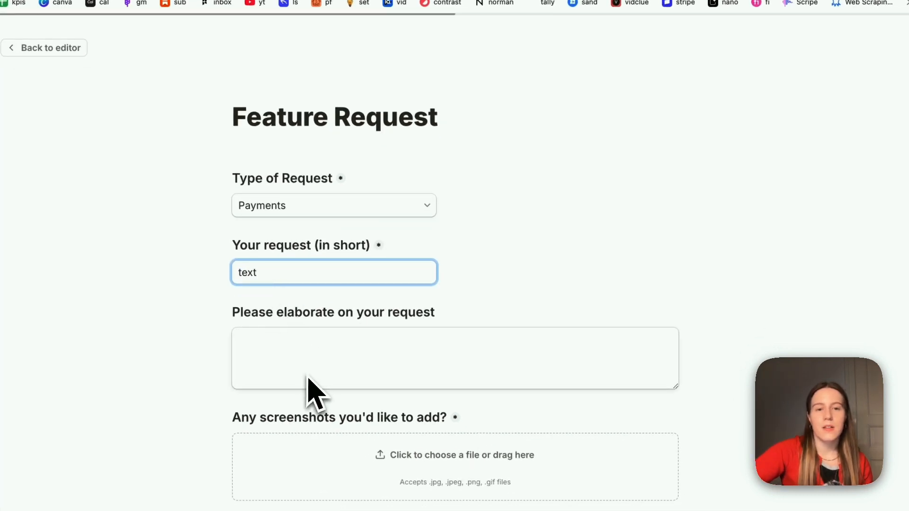
scroll(308, 379, "down", 3)
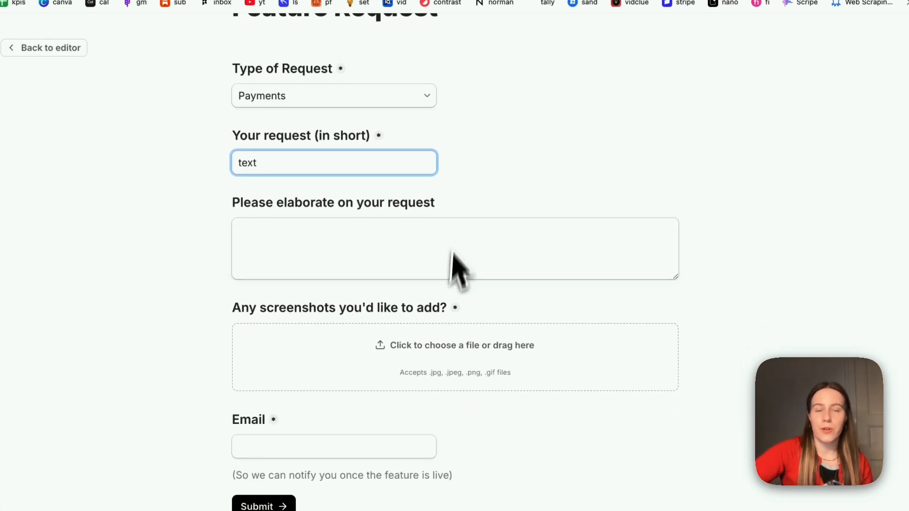
- Attach a screenshot from Downloads, enter an email address, submit, and copy the share link
left_click(458, 316)
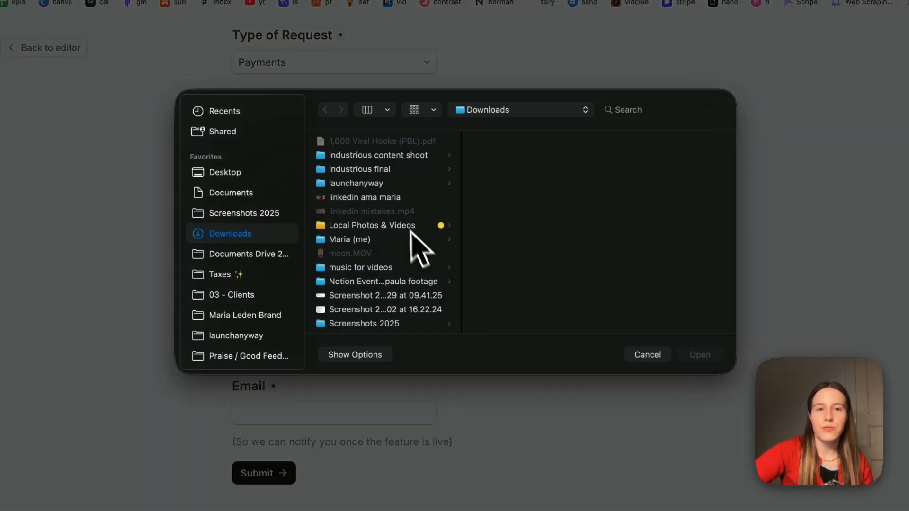
scroll(407, 248, "down", 3)
left_click(360, 265)
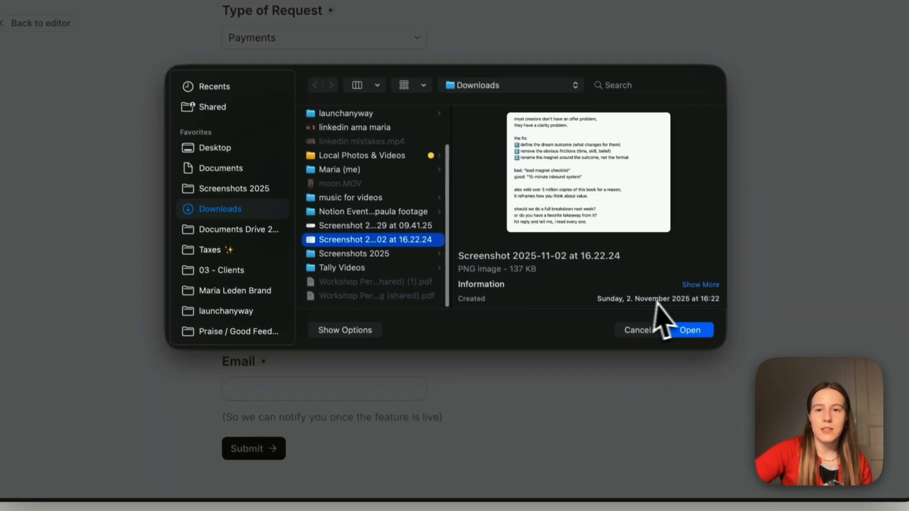
left_click(699, 355)
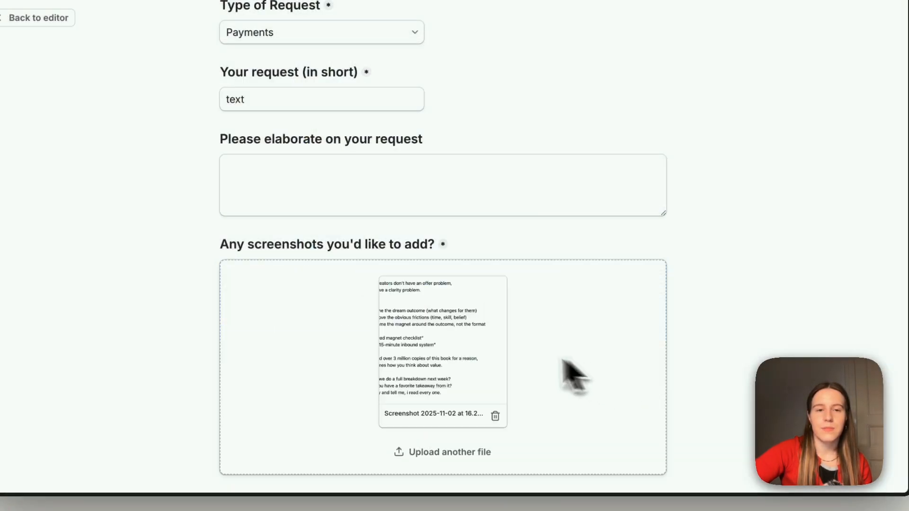
scroll(471, 375, "down", 3)
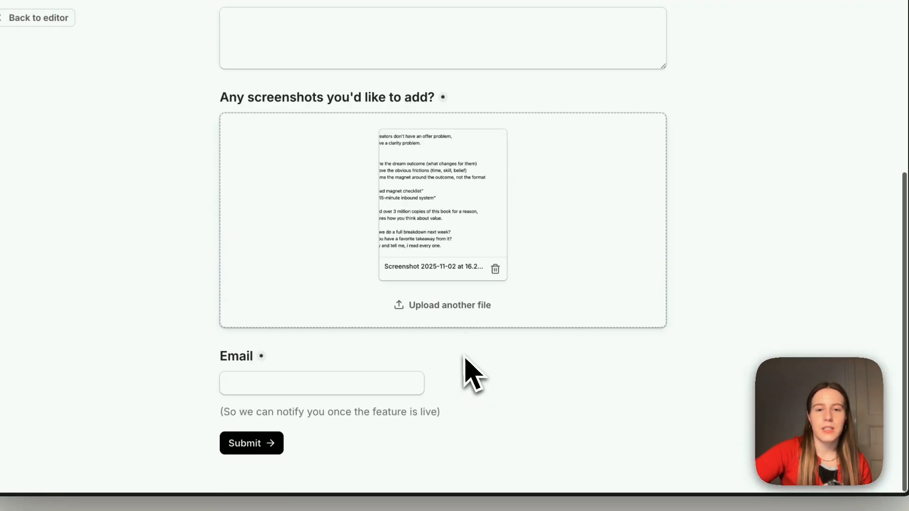
left_click(314, 388)
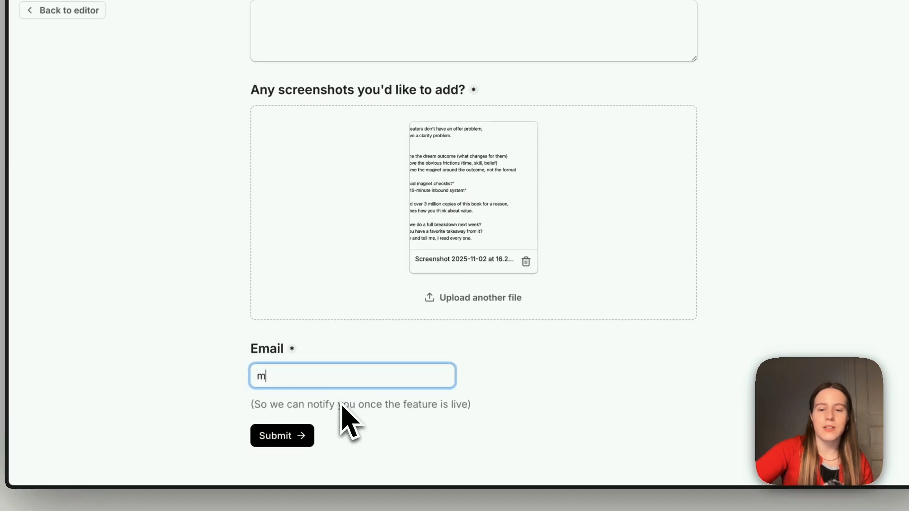
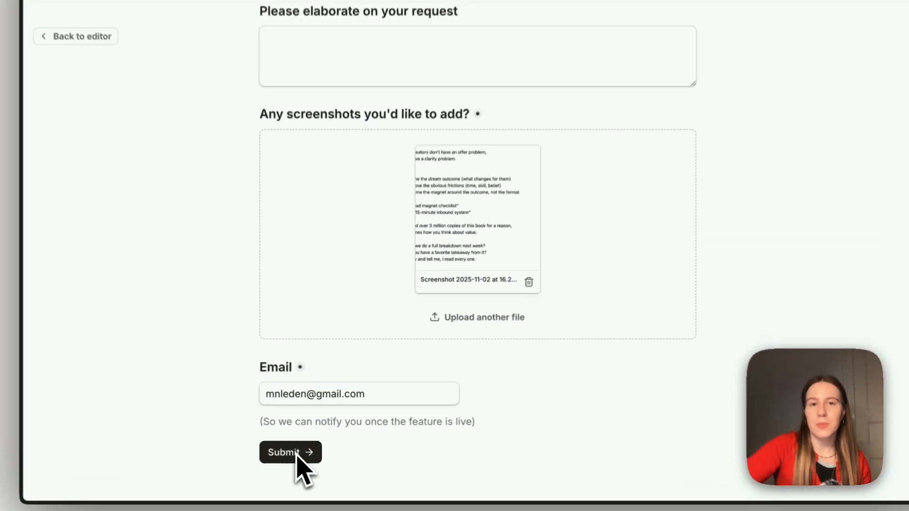
left_click(315, 449)
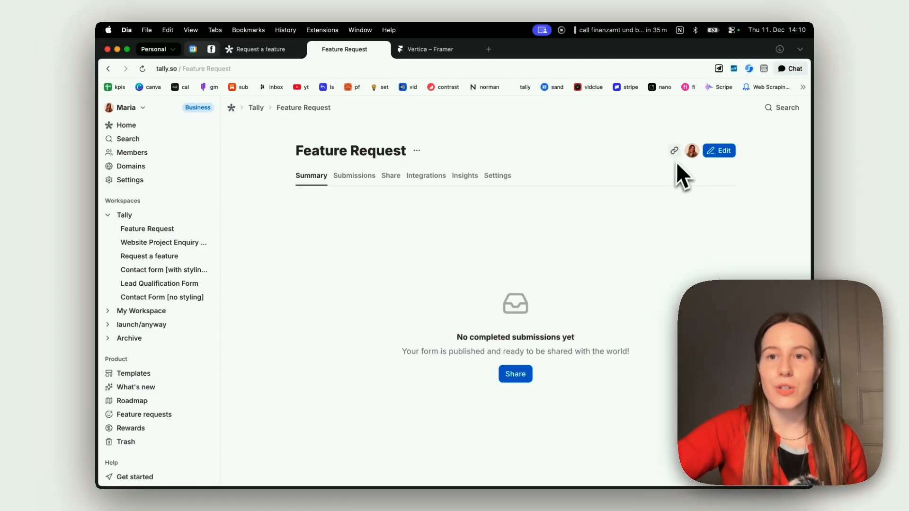
left_click(675, 152)
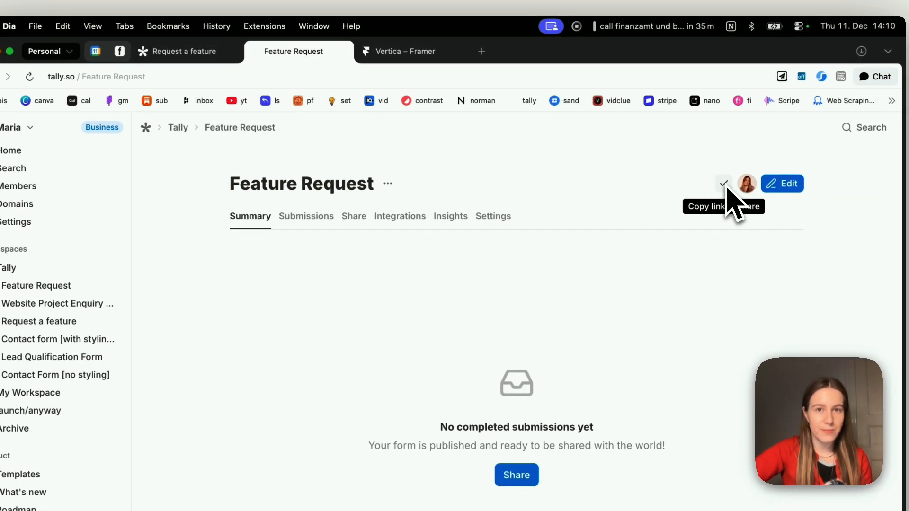
- In the Vertica project, delete the old form embed, leaving the (REQUEST) column empty
left_click(404, 48)
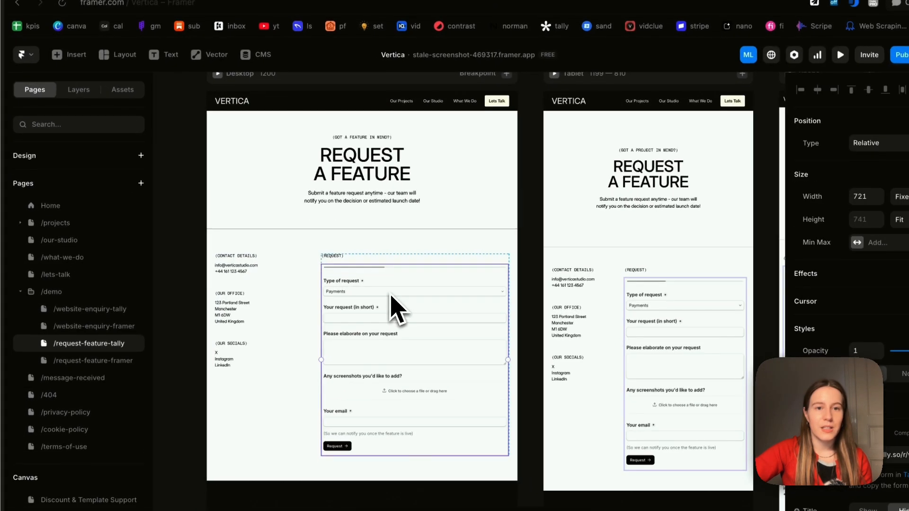
key("BackSpace")
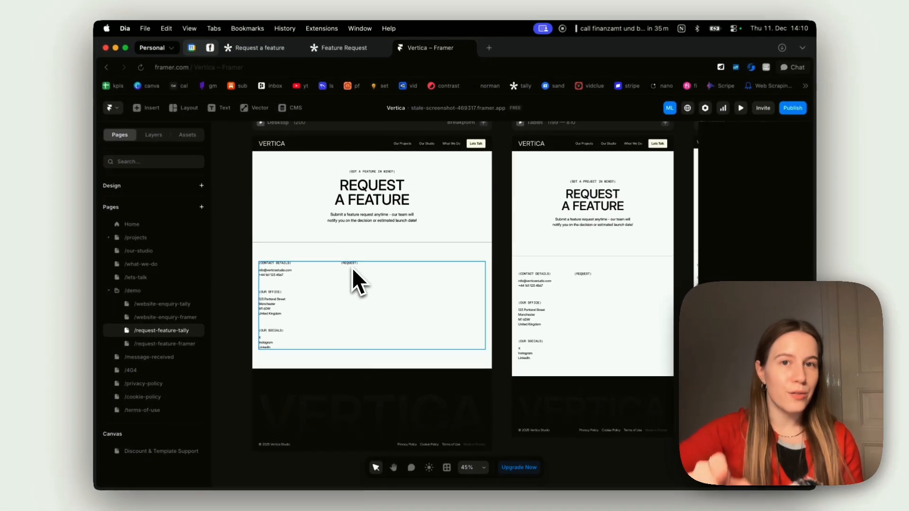
double_click(334, 258)
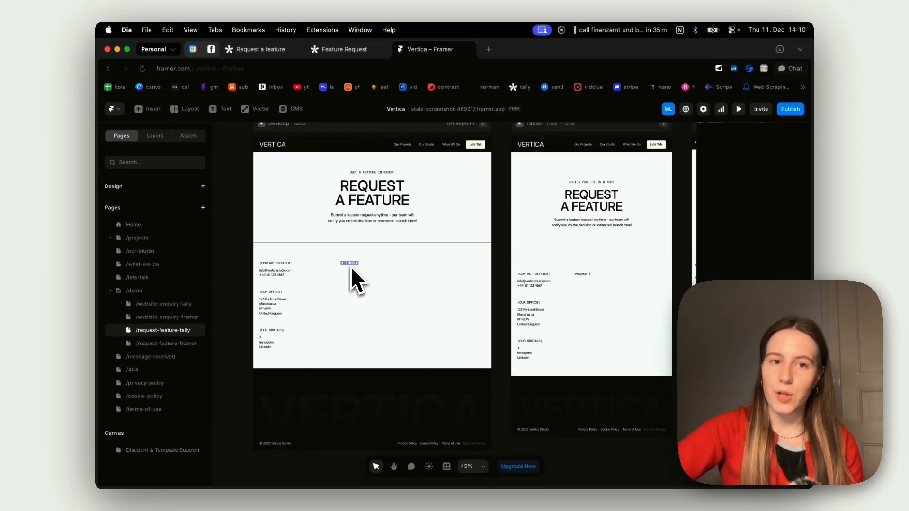
key("Escape")
key("Escape")
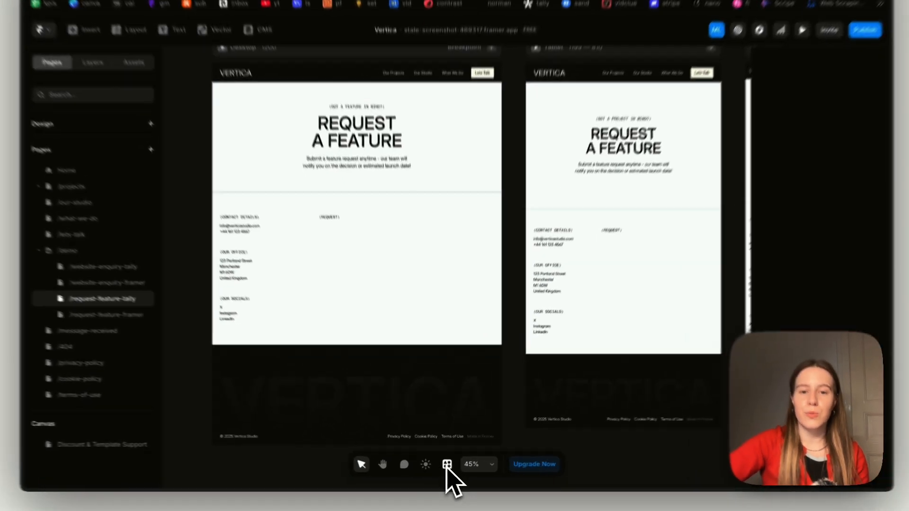
left_click(447, 467)
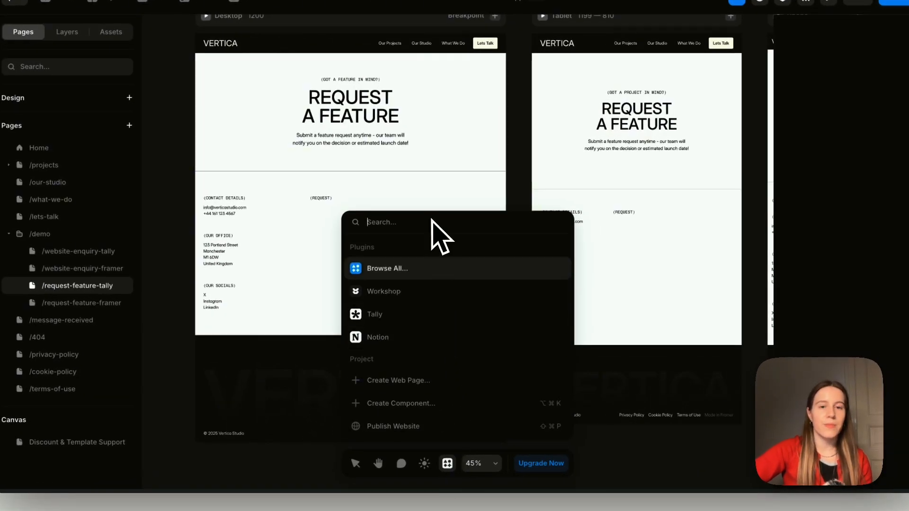
- Embed the published Feature Request form as a TallyForms component via the Tally plugin, then cut it
type("tally")
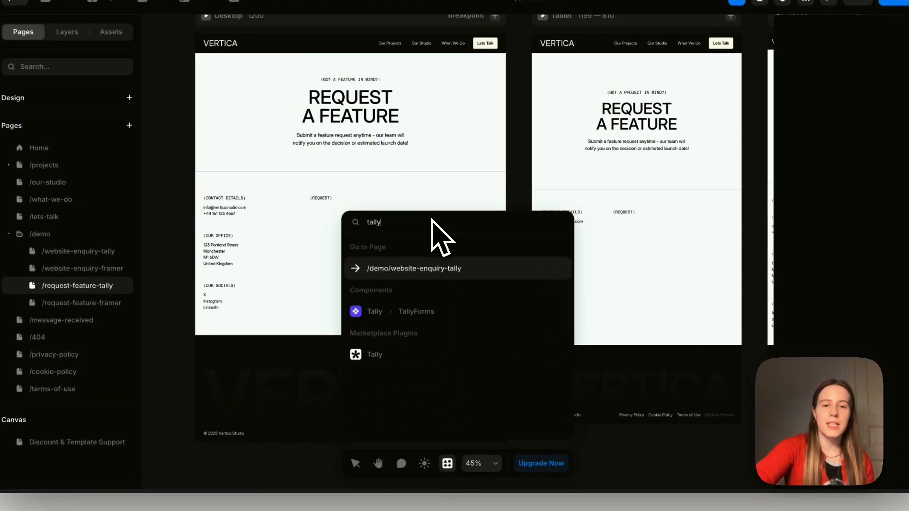
left_click(377, 356)
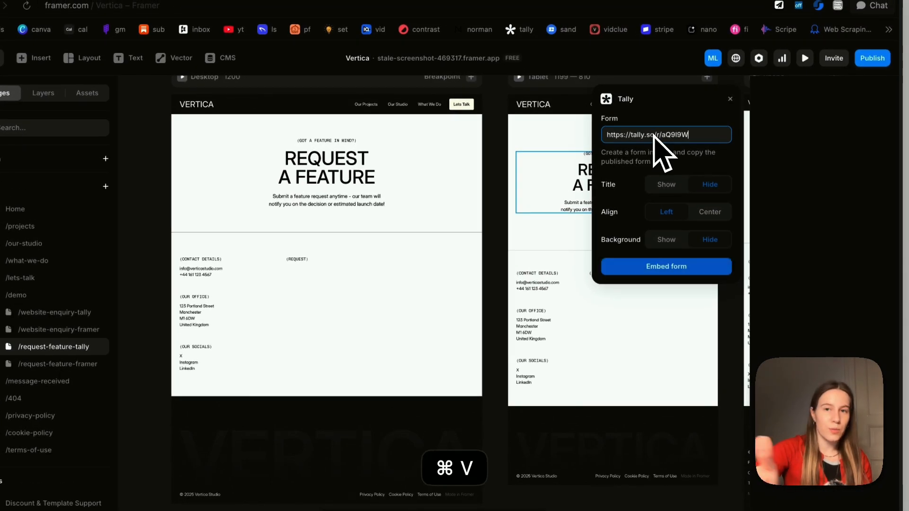
left_click(653, 268)
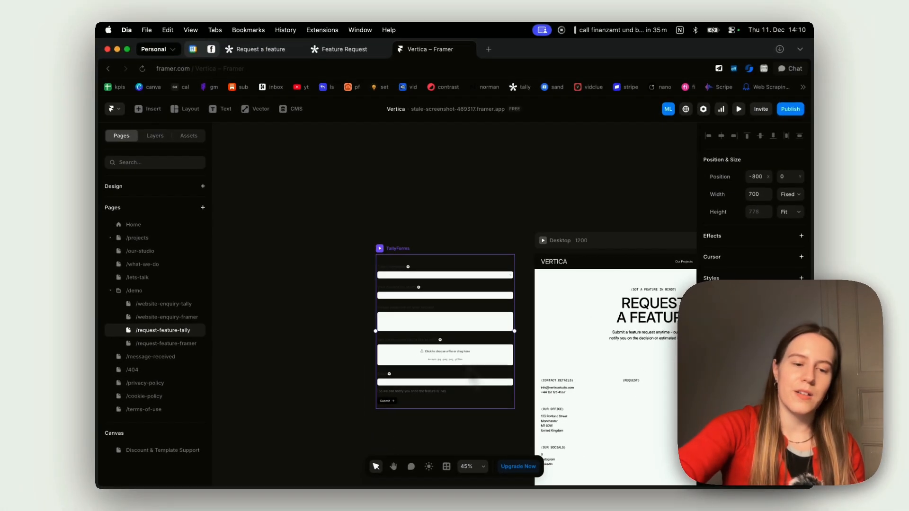
key("super+x")
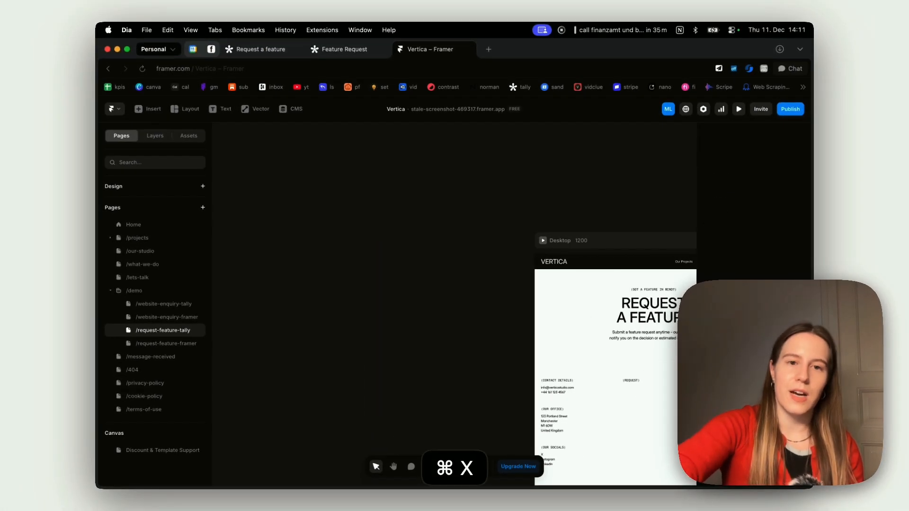
- Paste the Tally form under the (REQUEST) heading and check it on Desktop, Tablet and Phone frames
scroll(544, 314, "down", 3)
scroll(581, 278, "up", 3)
scroll(581, 278, "right", 1)
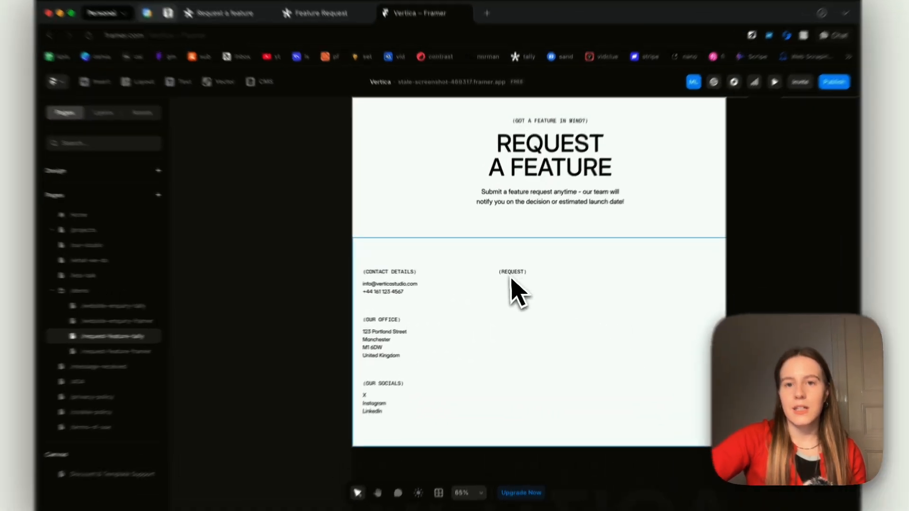
left_click(535, 275)
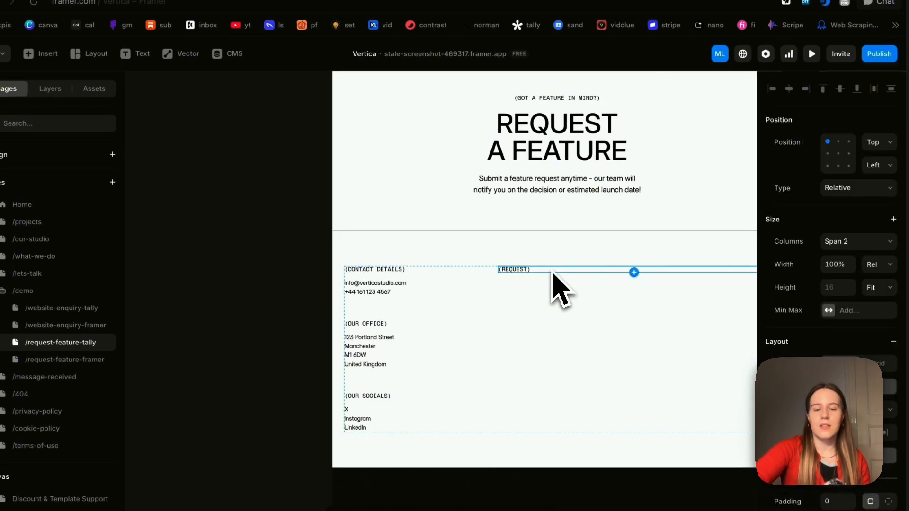
key("super+v")
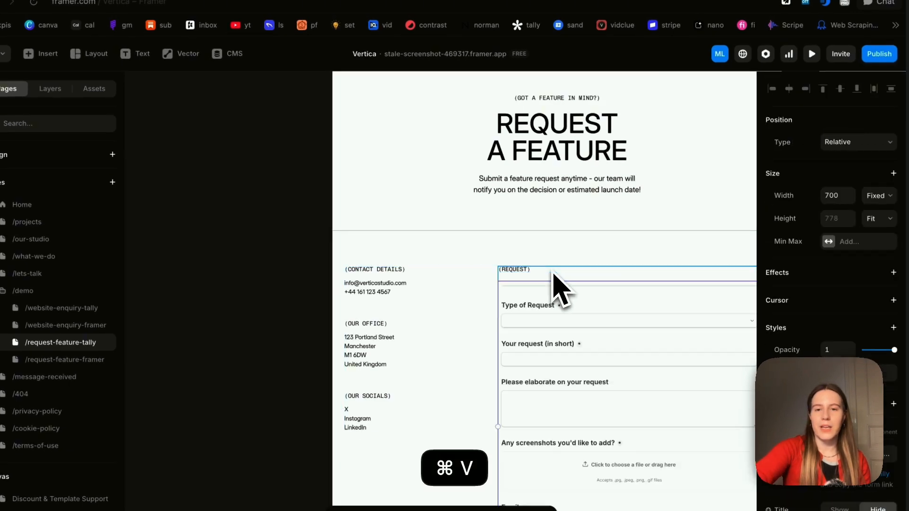
scroll(524, 258, "down", 2)
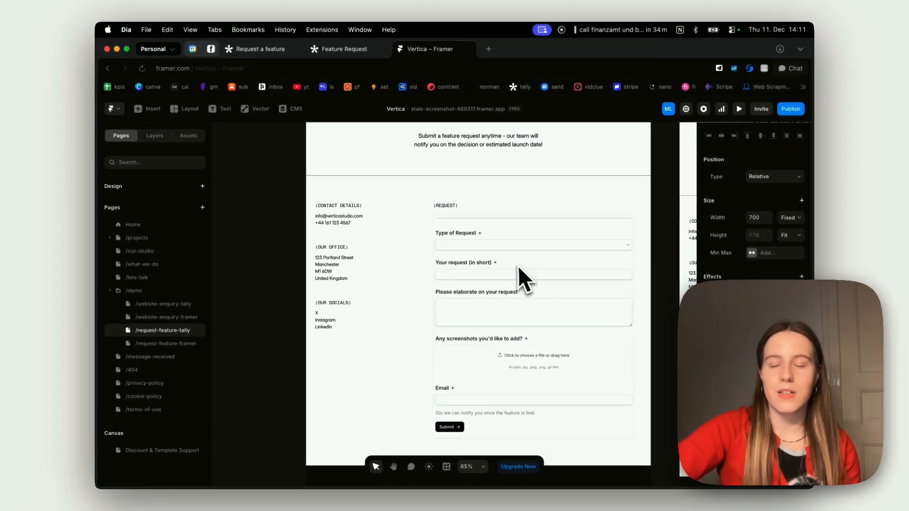
scroll(524, 258, "down", 2)
scroll(537, 314, "up", 3)
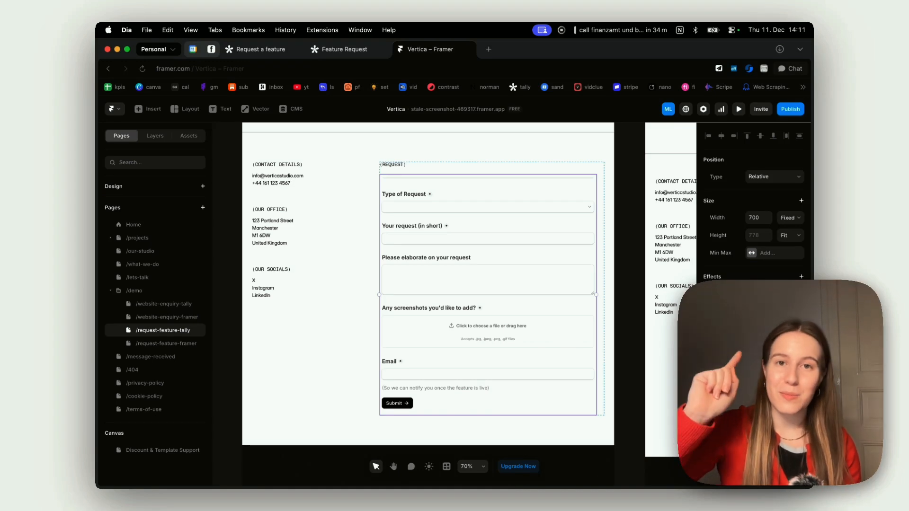
scroll(393, 301, "down", 3)
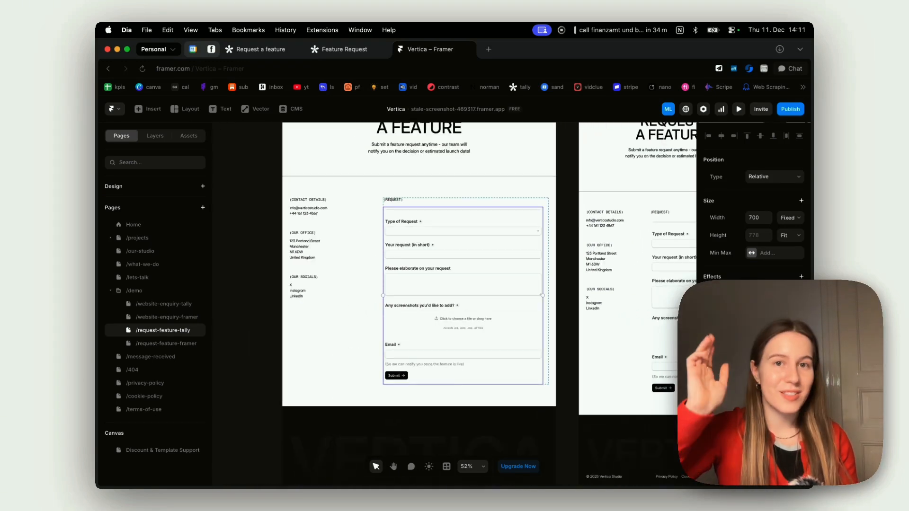
scroll(466, 301, "down", 3)
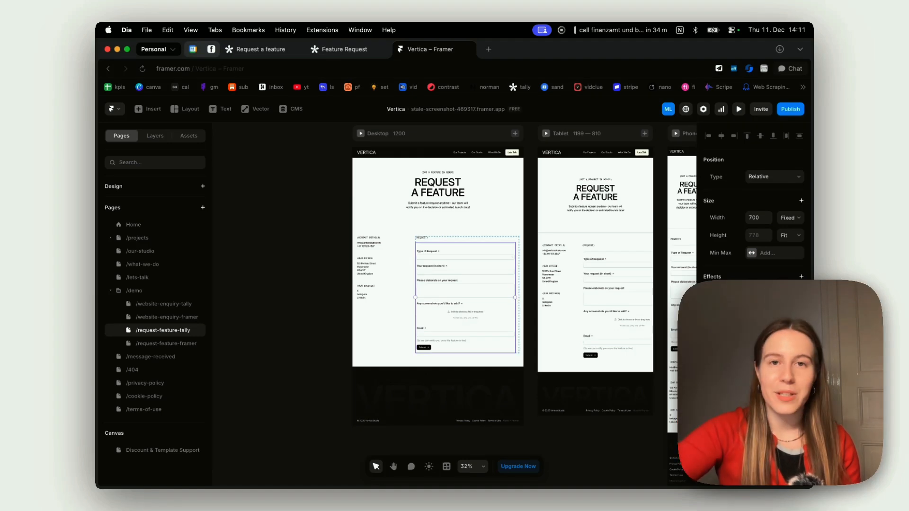
scroll(537, 316, "up", 3)
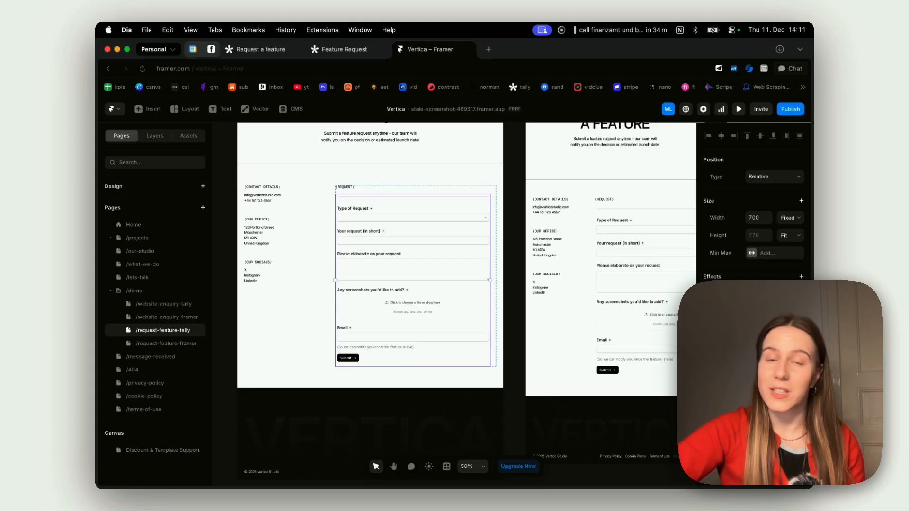
scroll(512, 291, "down", 3)
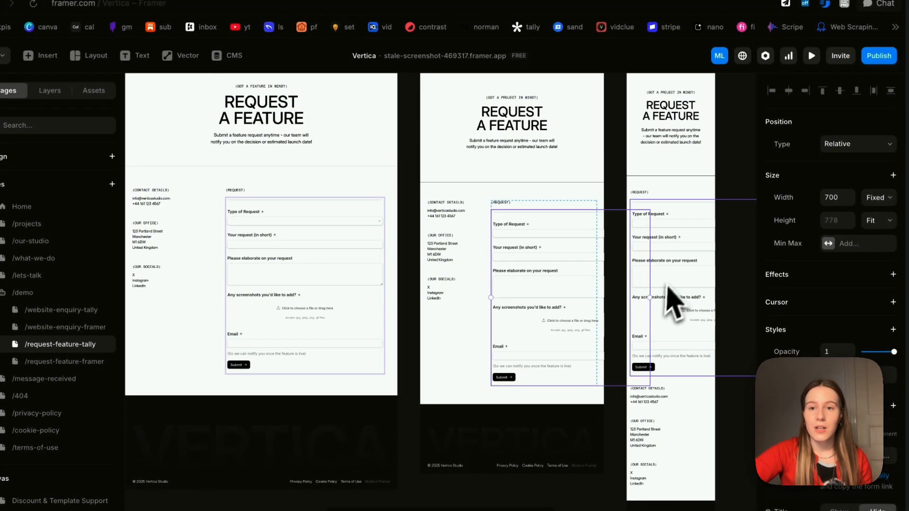
- Narrow the form's width to fit the tablet and phone layouts, then preview at 390 wide
left_click_drag(598, 300, 600, 301)
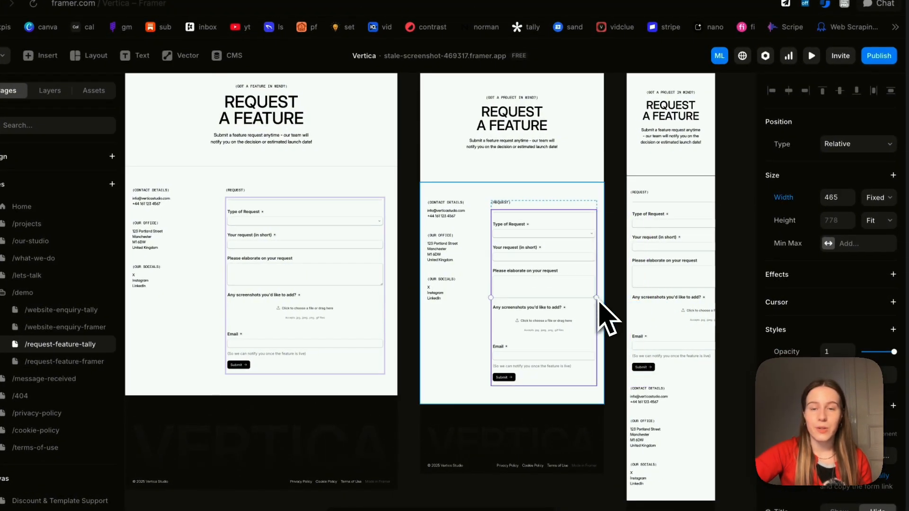
scroll(599, 300, "right", 3)
left_click(558, 274)
left_click_drag(679, 283, 600, 293)
scroll(390, 254, "up", 10)
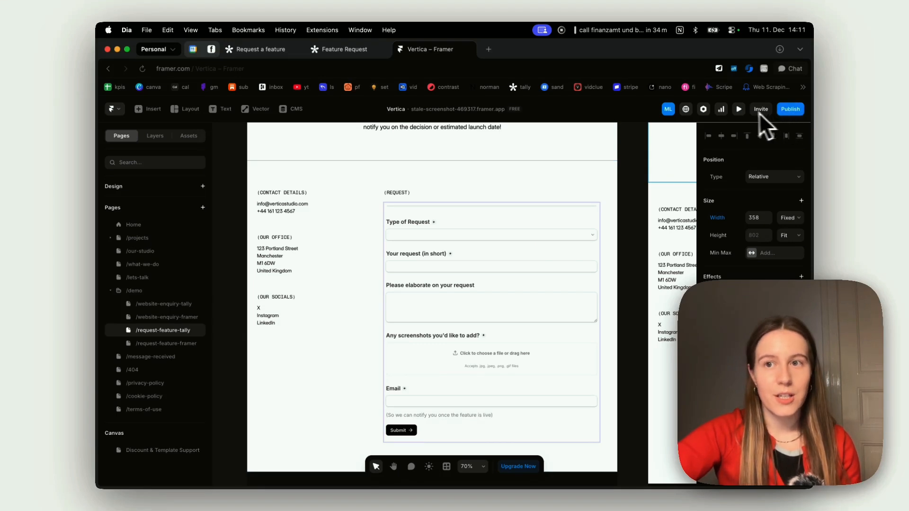
left_click(739, 109)
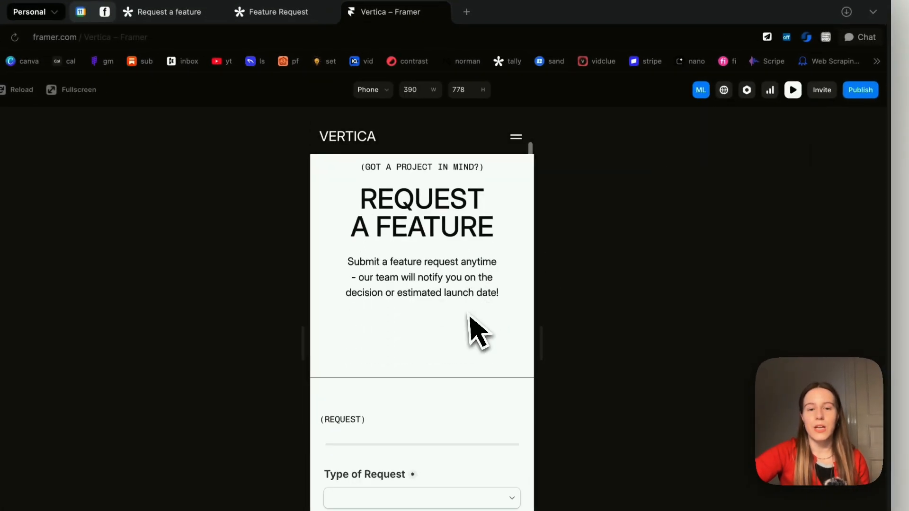
scroll(469, 320, "down", 5)
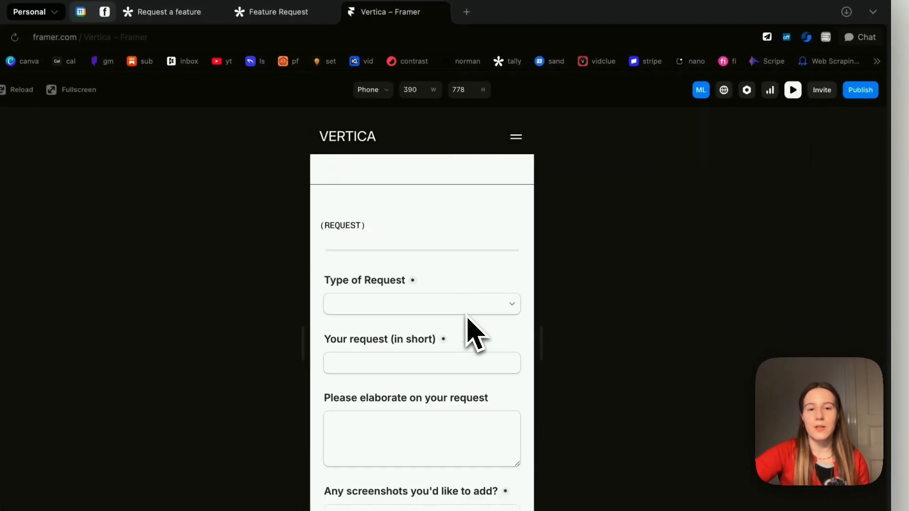
- View the Type of Request choices, Integrations through Other, in the phone preview, then exit the preview
left_click(468, 286)
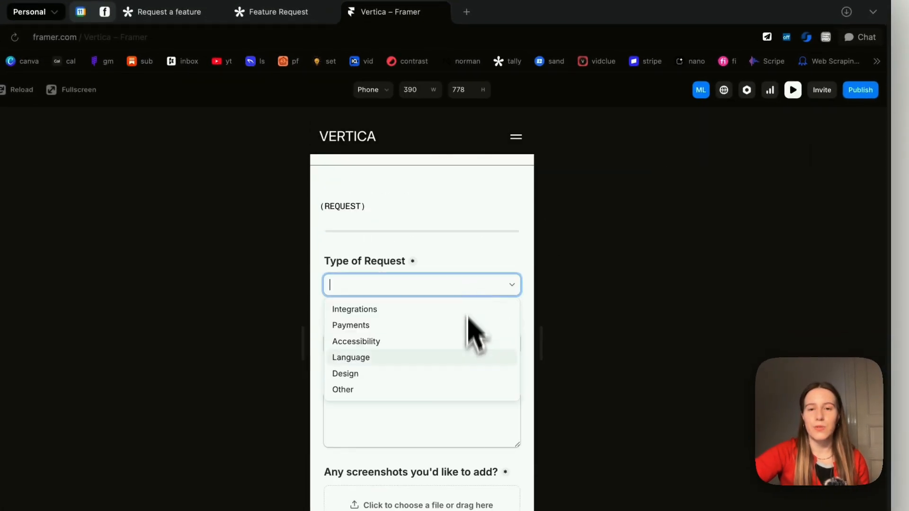
left_click(488, 288)
left_click(793, 93)
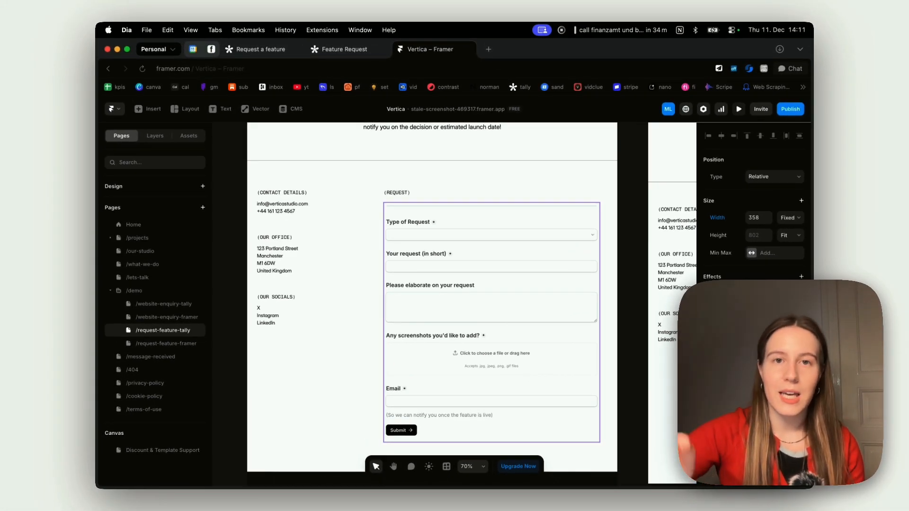
- In the desktop preview, choose Accessibility as the request type and fill in both text fields
left_click(422, 294)
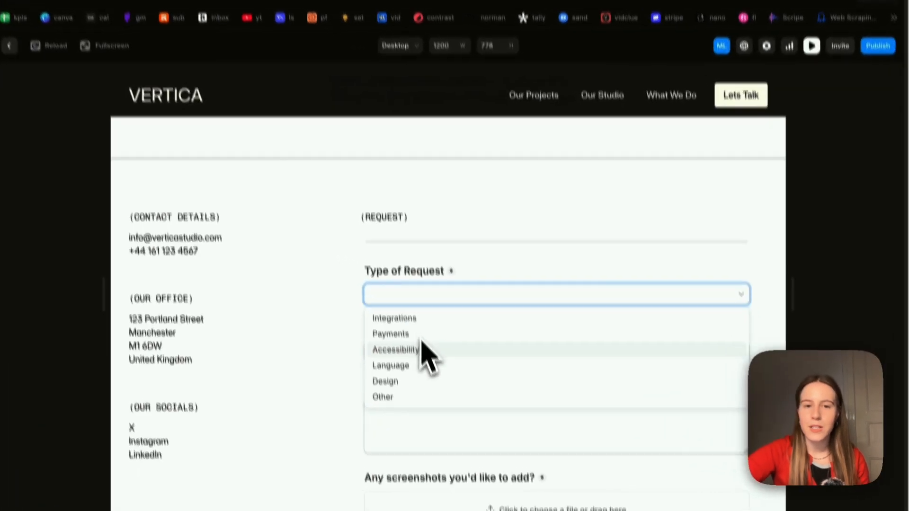
left_click(420, 347)
left_click(407, 322)
left_click(429, 350)
scroll(408, 321, "down", 1)
left_click(413, 321)
scroll(418, 321, "down", 4)
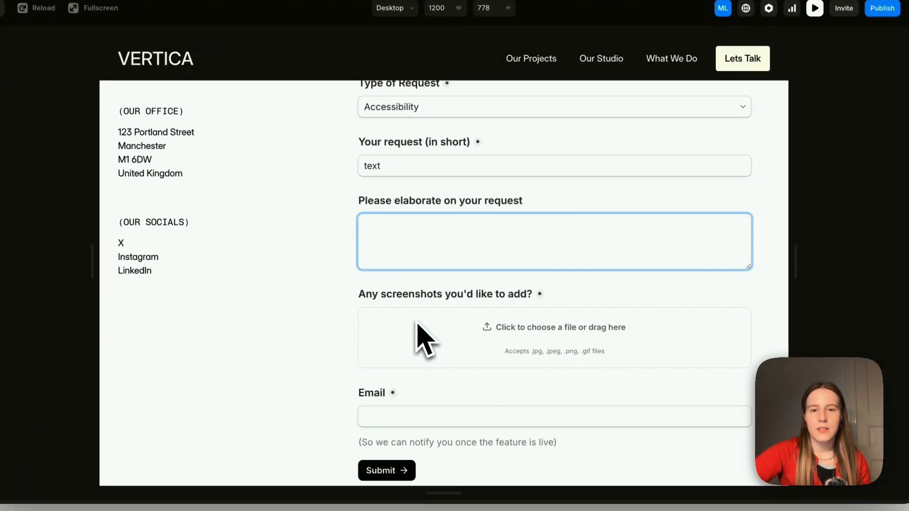
type("-")
- Attach a screenshot from Downloads, autofill the contact e-mail, submit, and switch to Tally's results
left_click(515, 265)
left_click(360, 284)
left_click(684, 331)
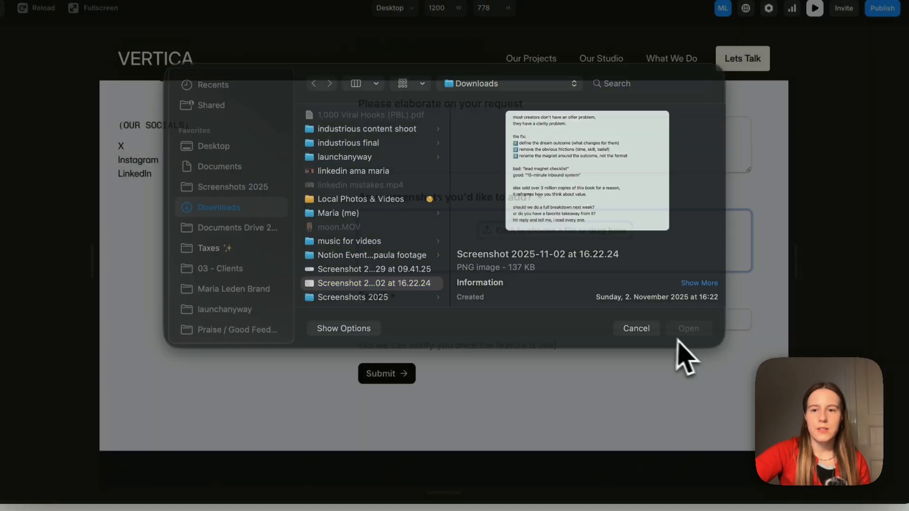
left_click(404, 426)
left_click(464, 458)
scroll(464, 454, "down", 2)
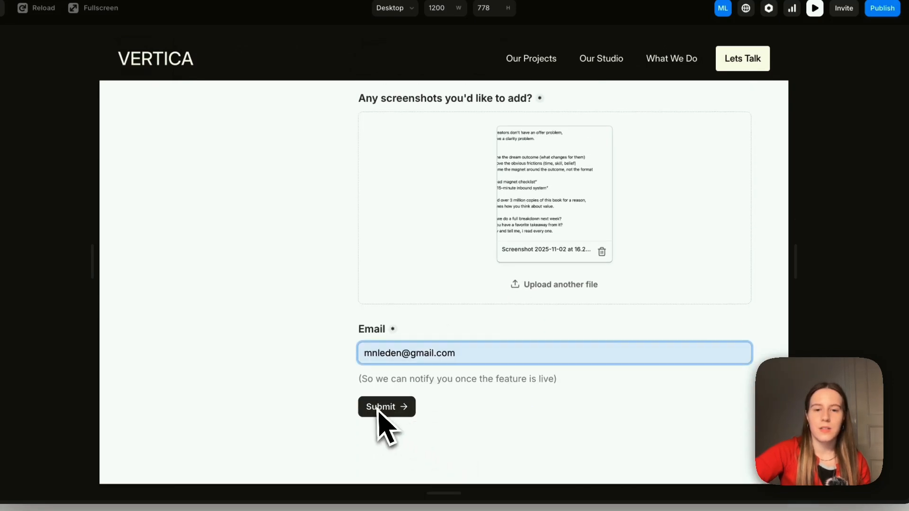
scroll(442, 309, "up", 5)
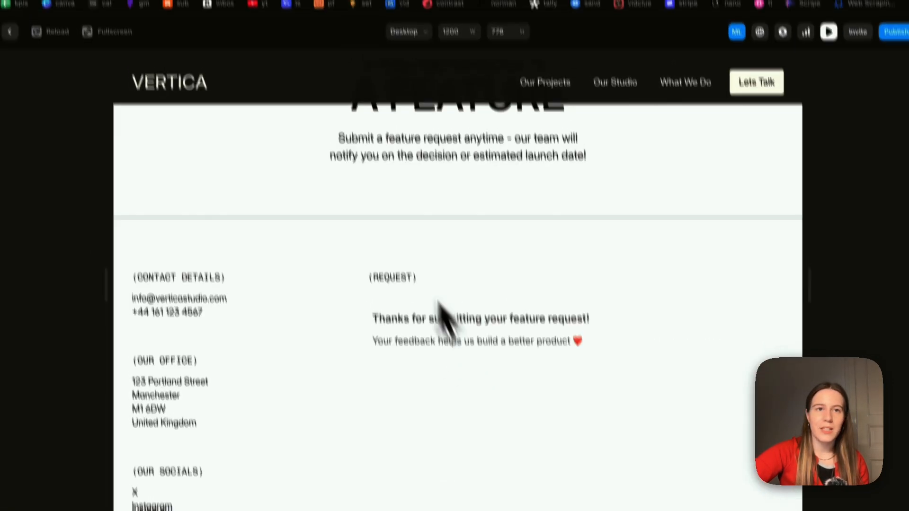
left_click(314, 47)
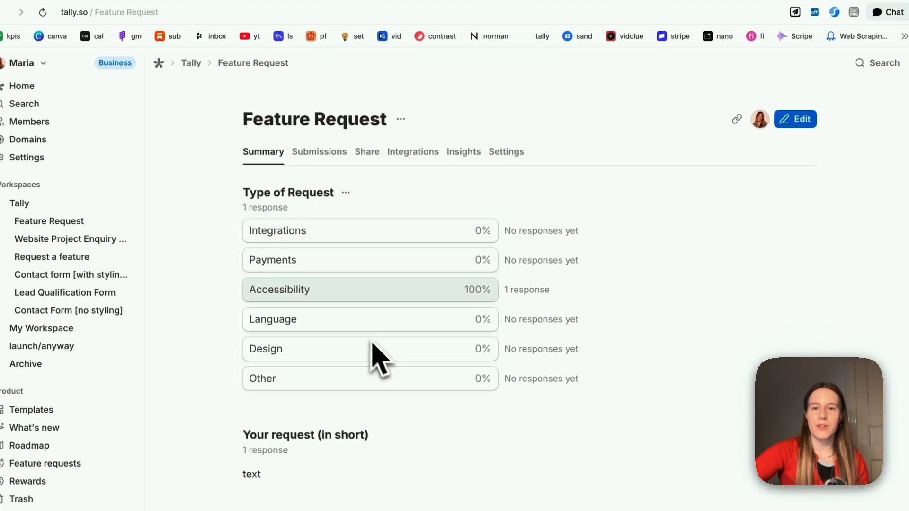
- Check the single response in Summary and Submissions, then show integrations like Google Sheets, Notion and Slack
scroll(382, 350, "down", 7)
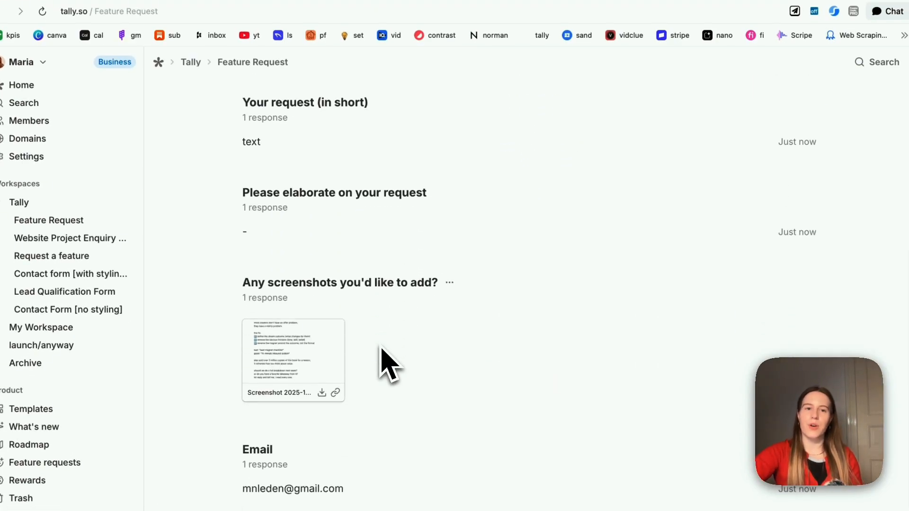
scroll(382, 350, "up", 7)
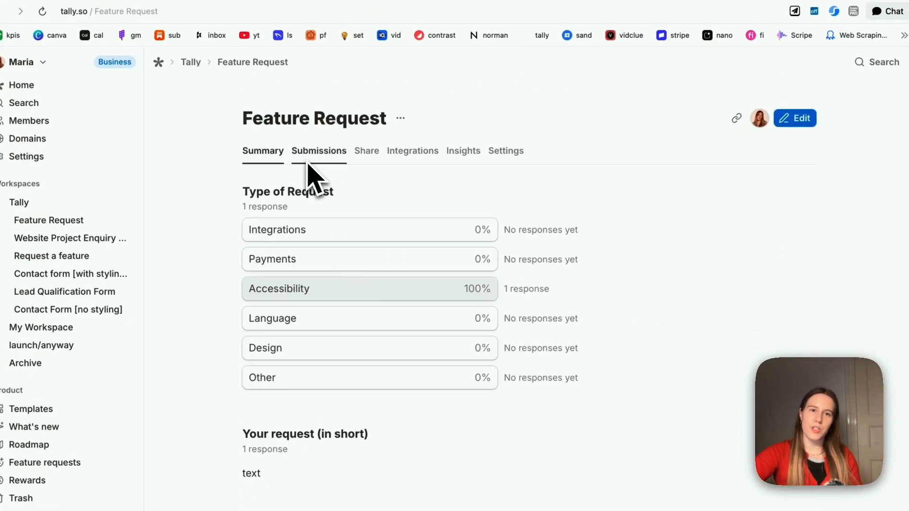
left_click(308, 163)
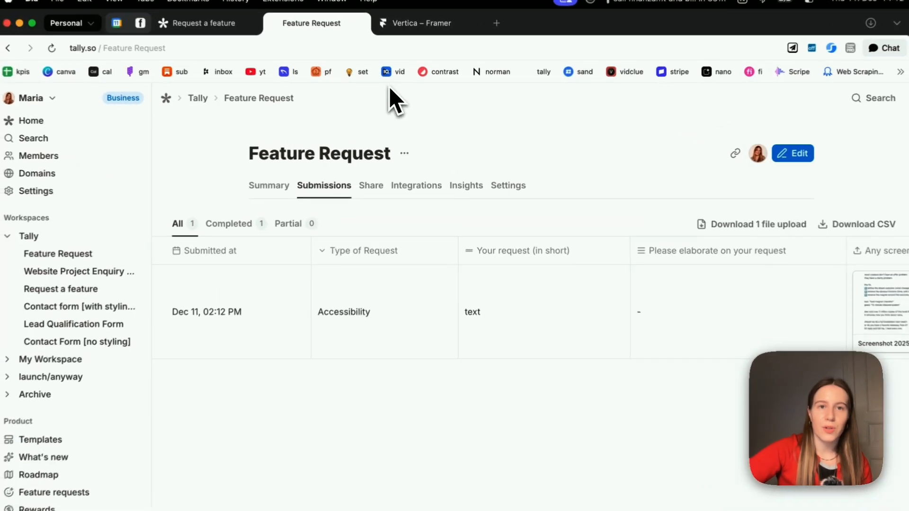
left_click(417, 187)
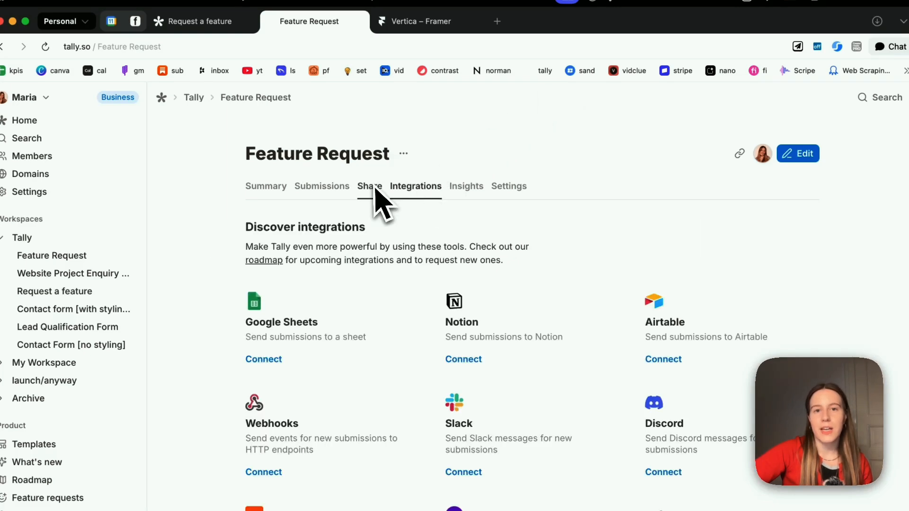
- Review Insights: 6 visits, 1 unique visitor, 1 submission, 20s duration, plus sources, devices and countries
left_click(467, 189)
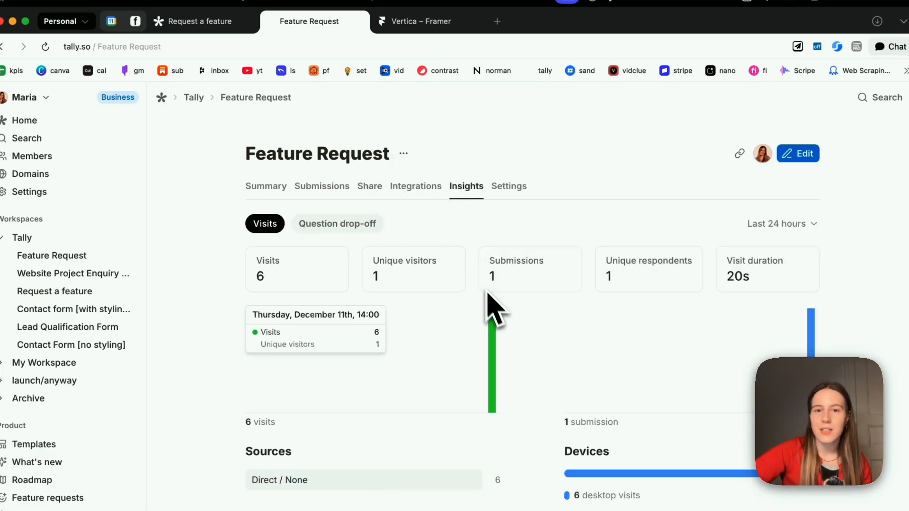
scroll(637, 379, "down", 5)
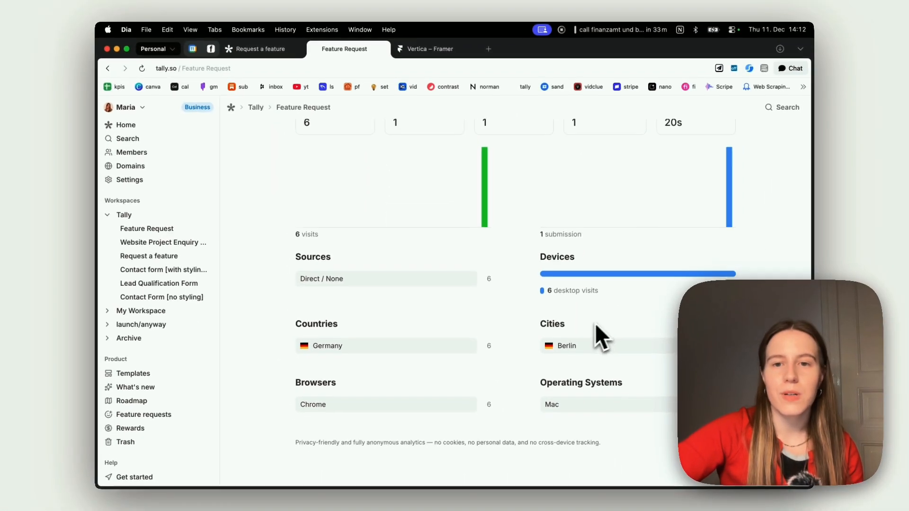
scroll(550, 419, "up", 3)
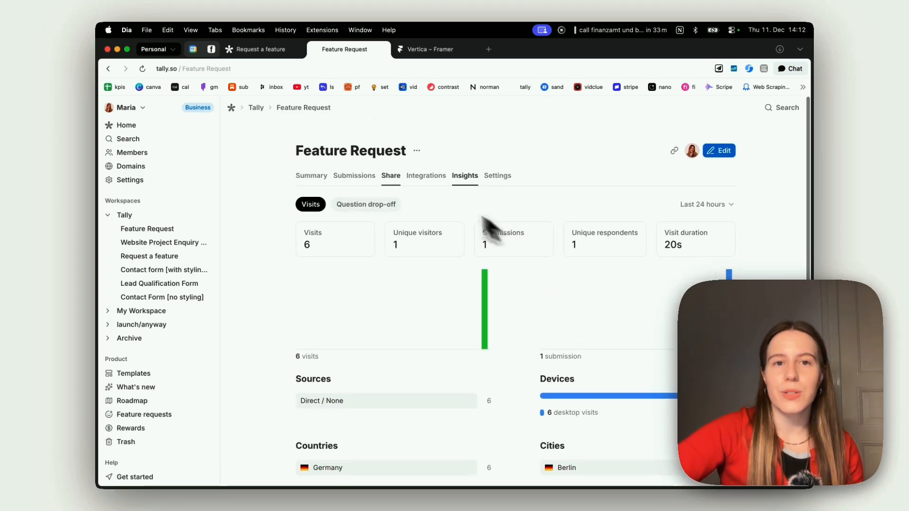